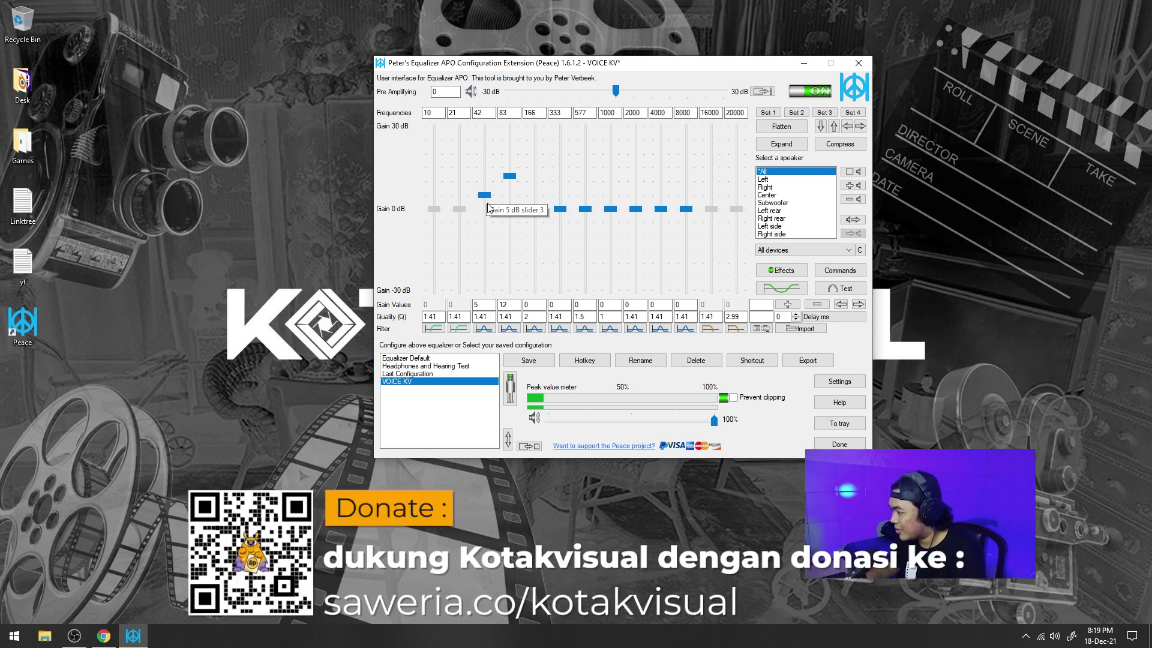
Flatten the equalizer curve and set the 8000 Hz band's gain to 6 dB
{"action": "left_click_drag", "start_coordinate": [487, 204], "coordinate": [482, 200]}
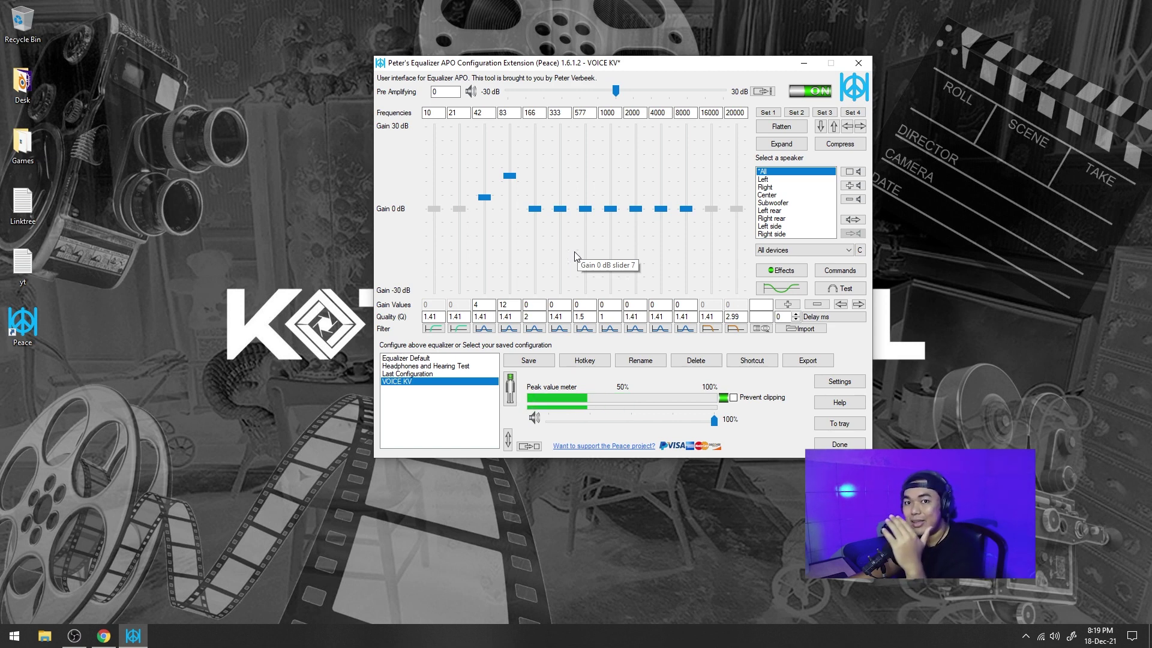
{"action": "left_click", "coordinate": [787, 127]}
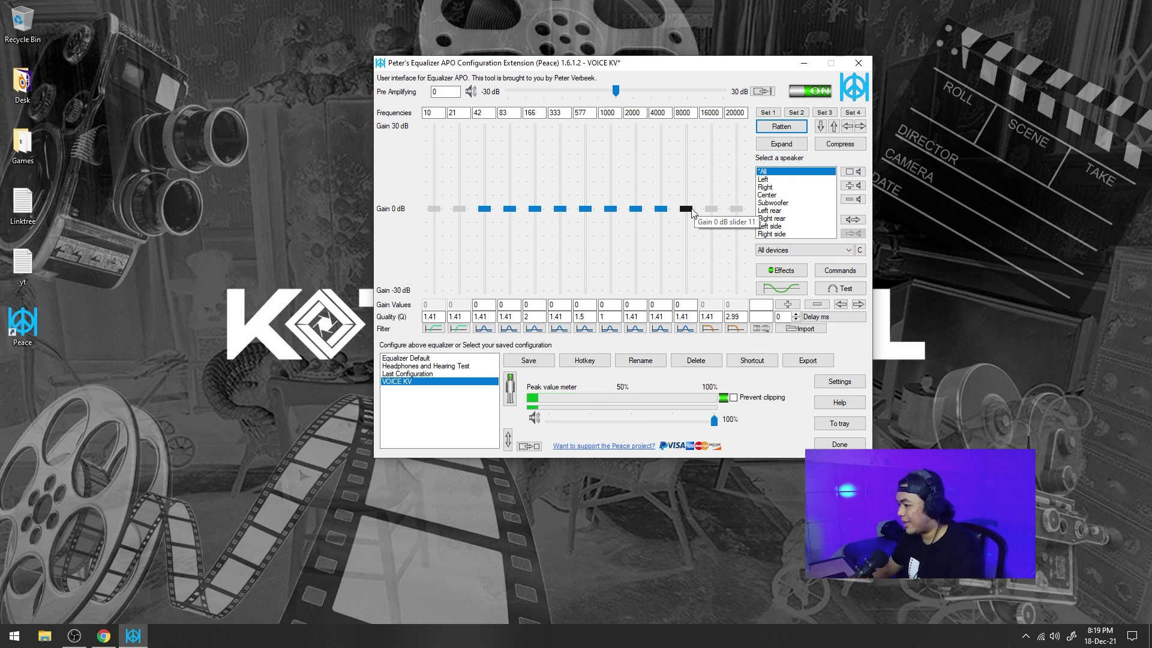
{"action": "left_click_drag", "start_coordinate": [691, 210], "coordinate": [689, 181]}
{"action": "double_click", "coordinate": [684, 304]}
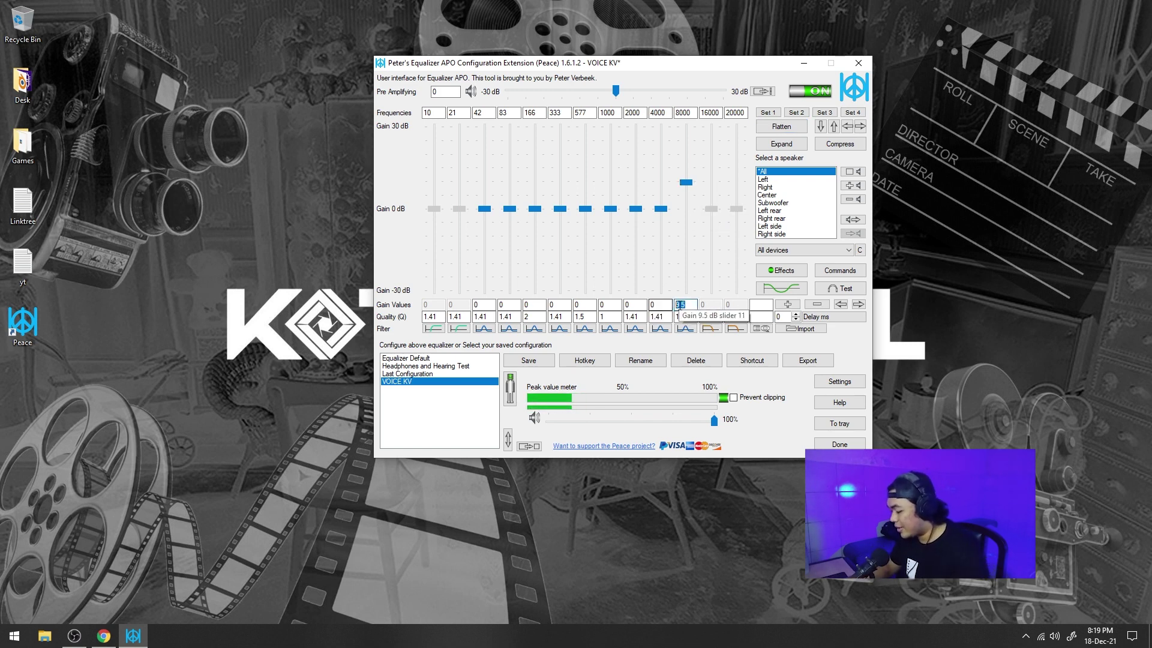
{"action": "type", "text": "6"}
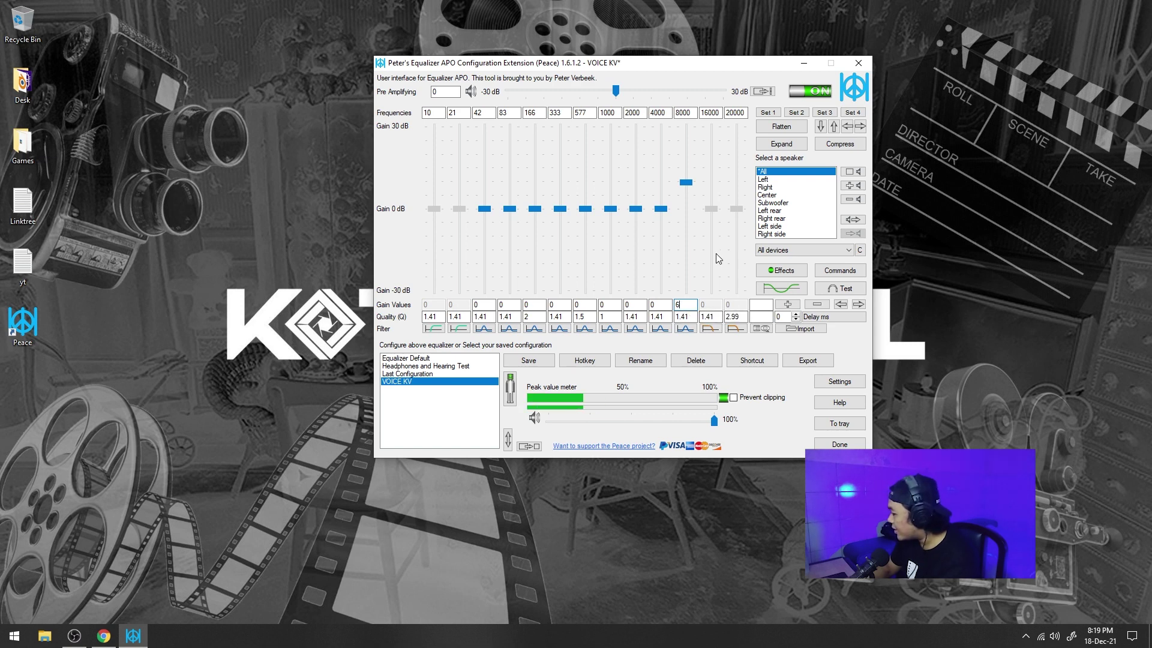
Switch to OBS to check the Mic/Aux audio filters, and return to the equalizer
{"action": "left_click", "coordinate": [83, 634]}
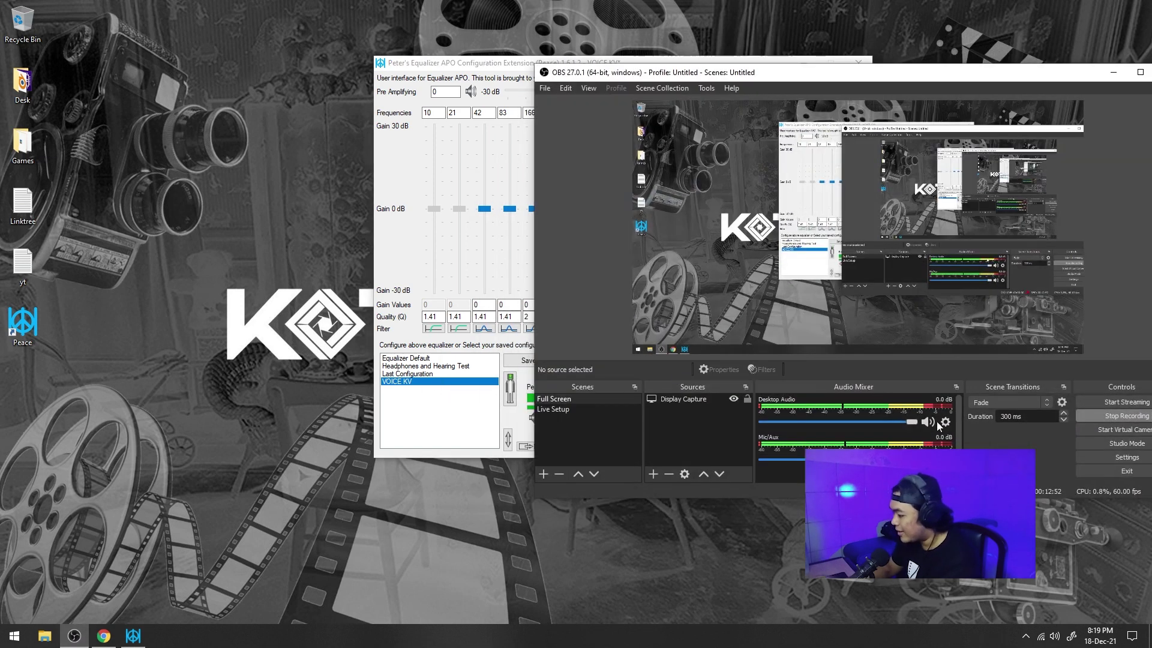
{"action": "left_click", "coordinate": [946, 460]}
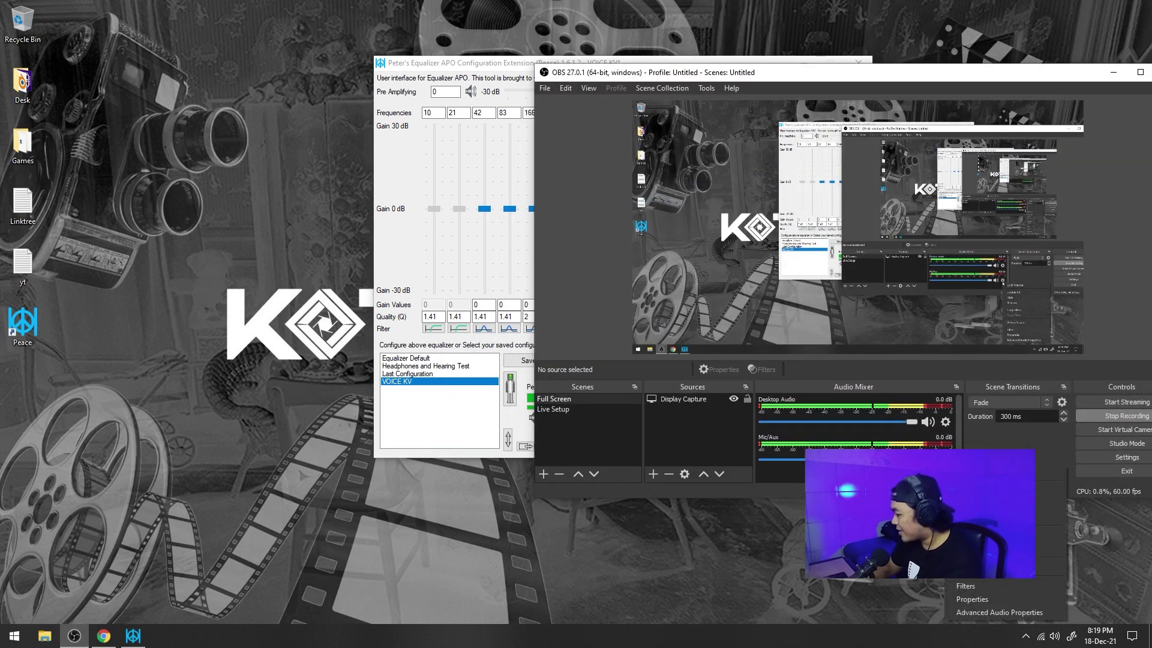
{"action": "left_click", "coordinate": [984, 588]}
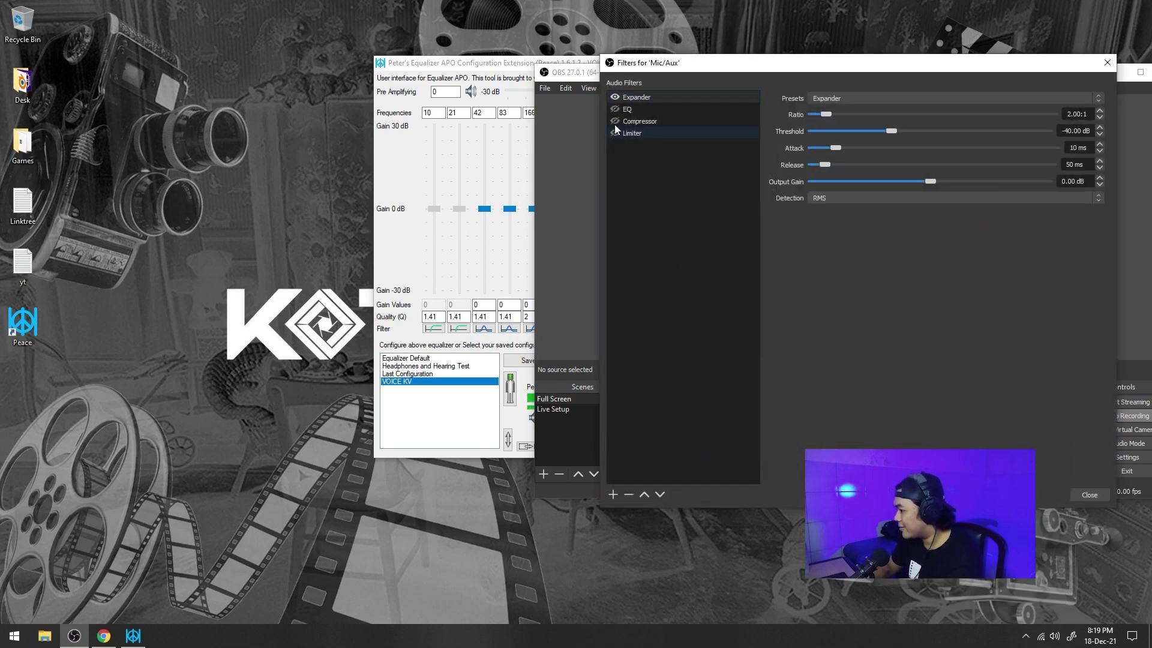
{"action": "left_click", "coordinate": [1106, 63]}
{"action": "left_click", "coordinate": [1112, 73]}
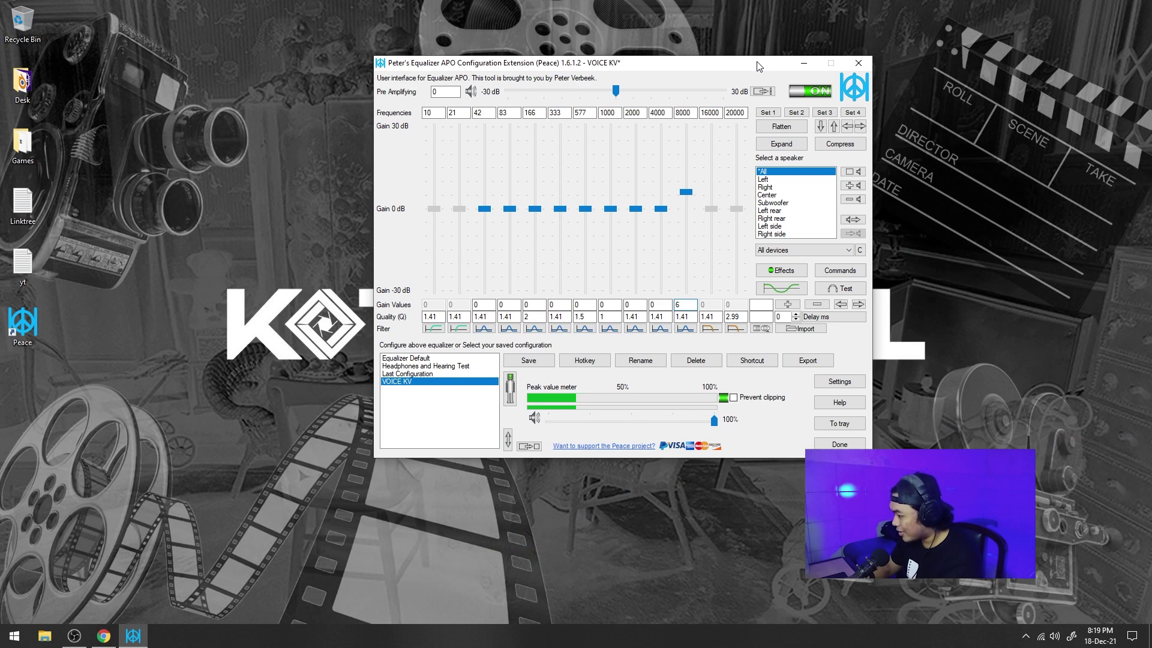
Raise the 8000 Hz band's gain to 8.5 dB and the 4000 Hz band's gain to 3 dB
{"action": "key", "text": "Return"}
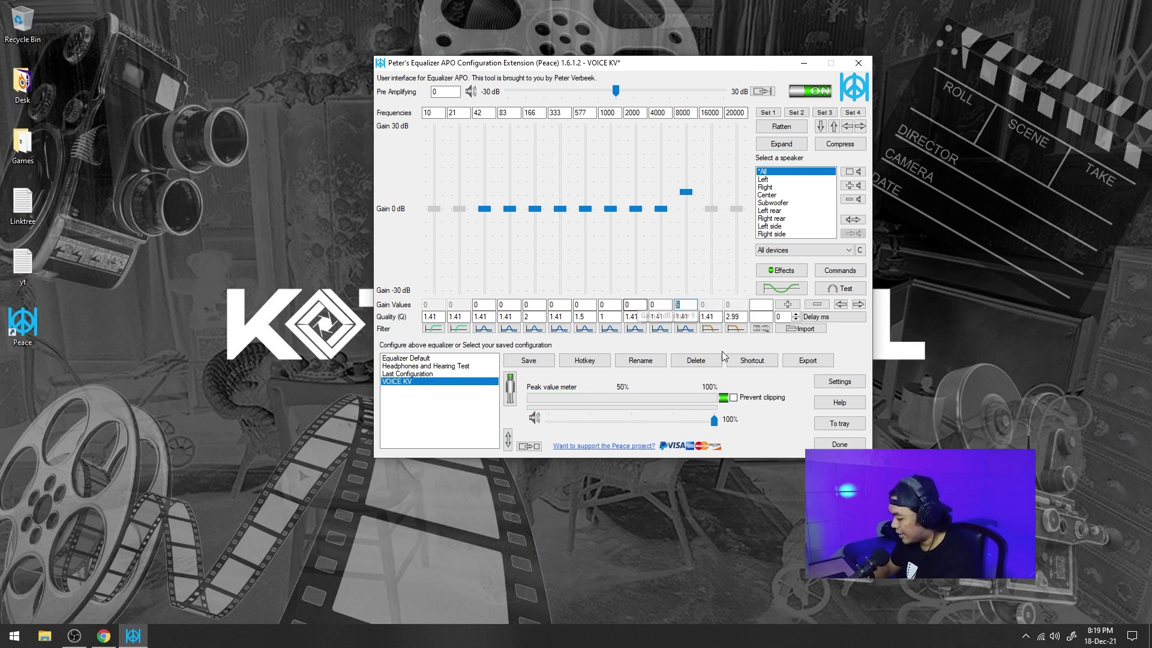
{"action": "mouse_move", "coordinate": [686, 192]}
{"action": "left_mouse_down"}
{"action": "mouse_move", "coordinate": [687, 209]}
{"action": "mouse_move", "coordinate": [688, 181]}
{"action": "mouse_move", "coordinate": [663, 190]}
{"action": "mouse_move", "coordinate": [669, 127]}
{"action": "mouse_move", "coordinate": [670, 201]}
{"action": "mouse_move", "coordinate": [667, 126]}
{"action": "mouse_move", "coordinate": [667, 204]}
{"action": "mouse_move", "coordinate": [686, 160]}
{"action": "mouse_move", "coordinate": [688, 185]}
{"action": "left_mouse_up"}
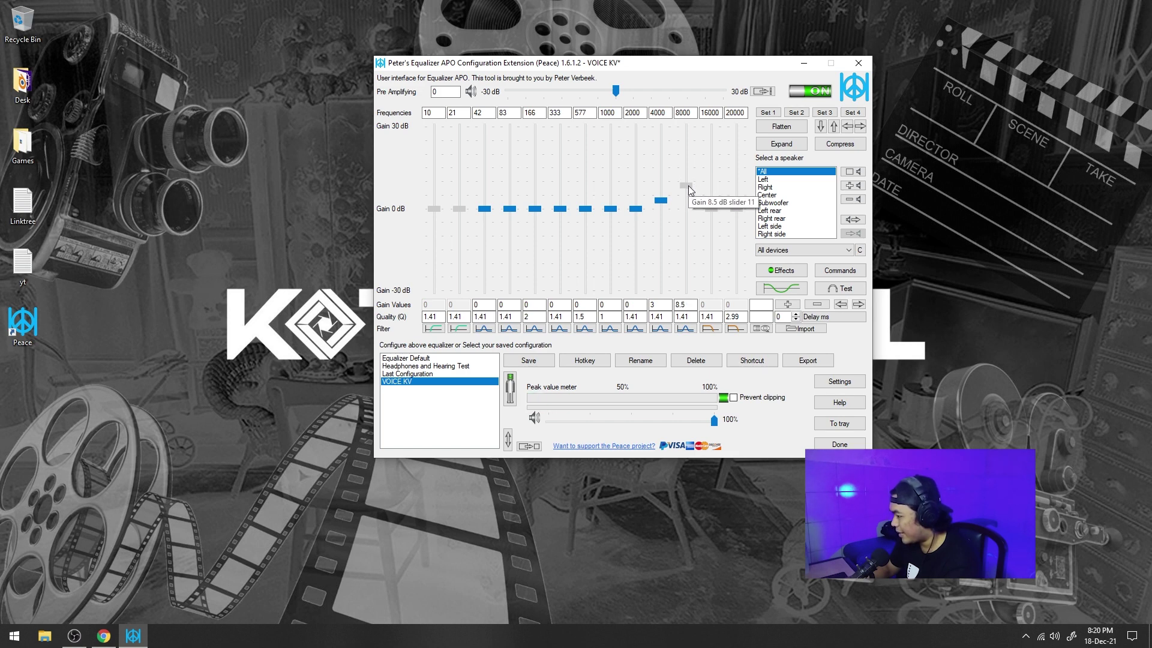
{"action": "left_click_drag", "start_coordinate": [689, 185], "coordinate": [689, 185]}
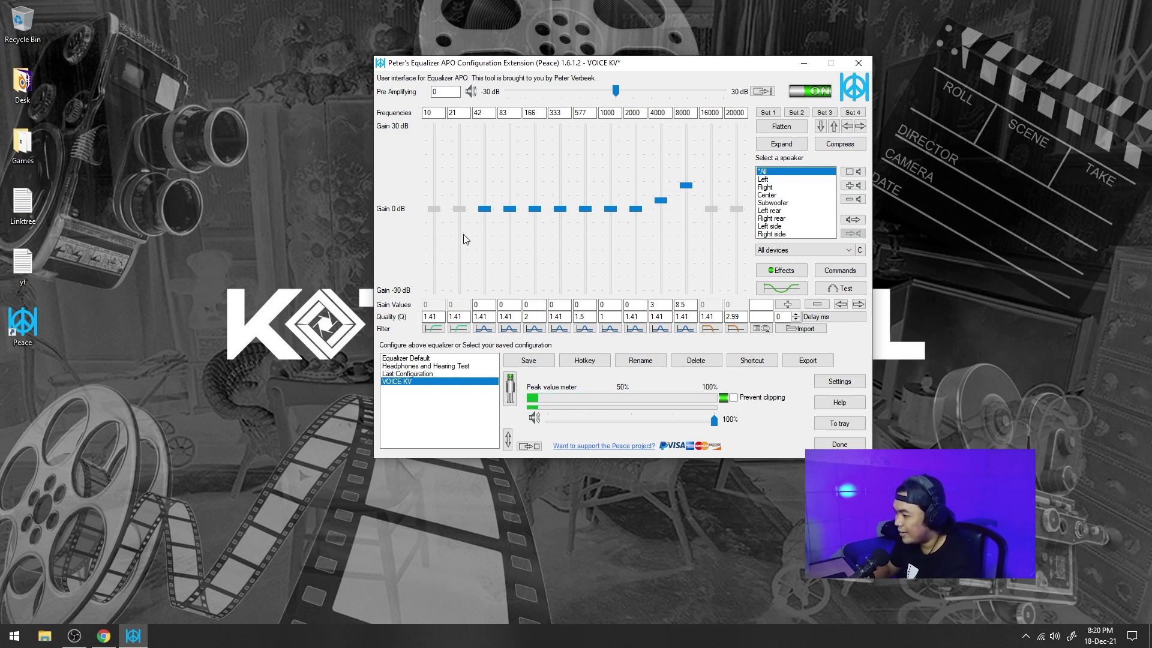
Test high gains on the 2000 Hz and 1000 Hz bands, settling them at -2.5 dB and -3 dB respectively
{"action": "left_click_drag", "start_coordinate": [634, 210], "coordinate": [643, 144]}
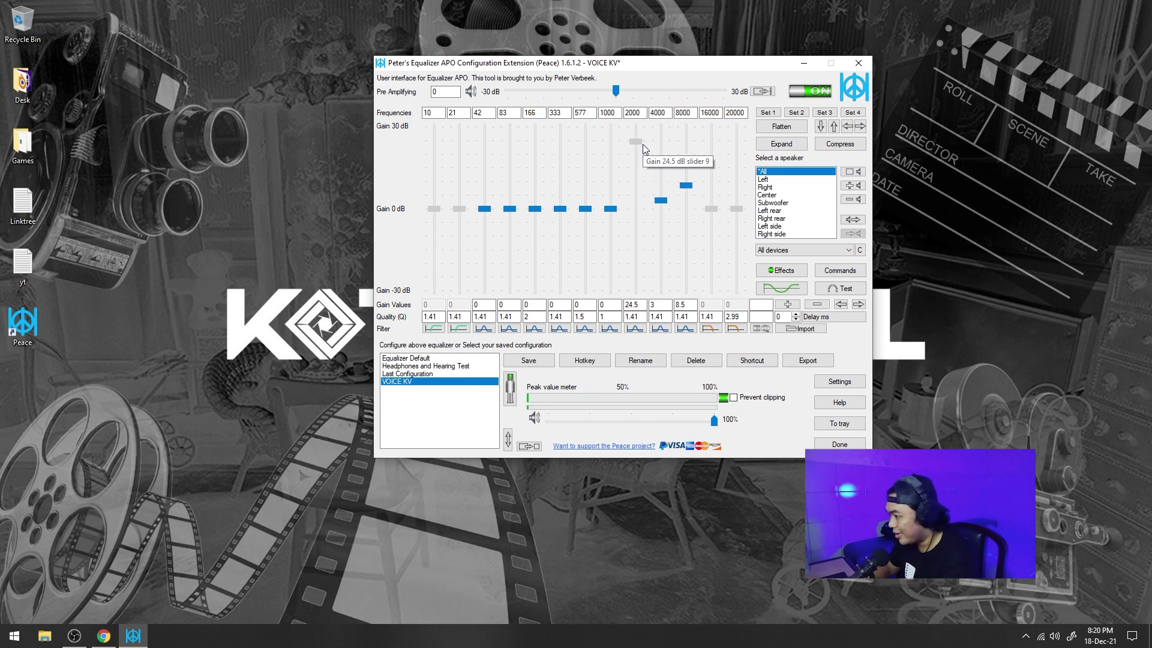
{"action": "left_click_drag", "start_coordinate": [642, 144], "coordinate": [638, 219]}
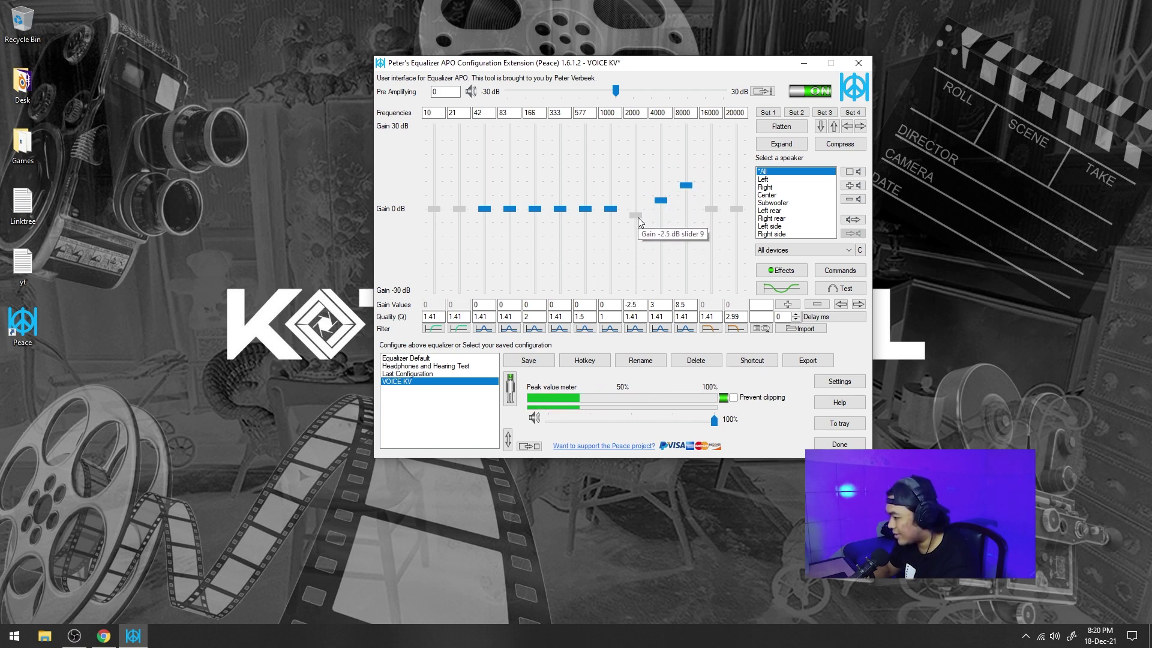
{"action": "left_click", "coordinate": [611, 210]}
{"action": "left_click_drag", "start_coordinate": [612, 212], "coordinate": [620, 172]}
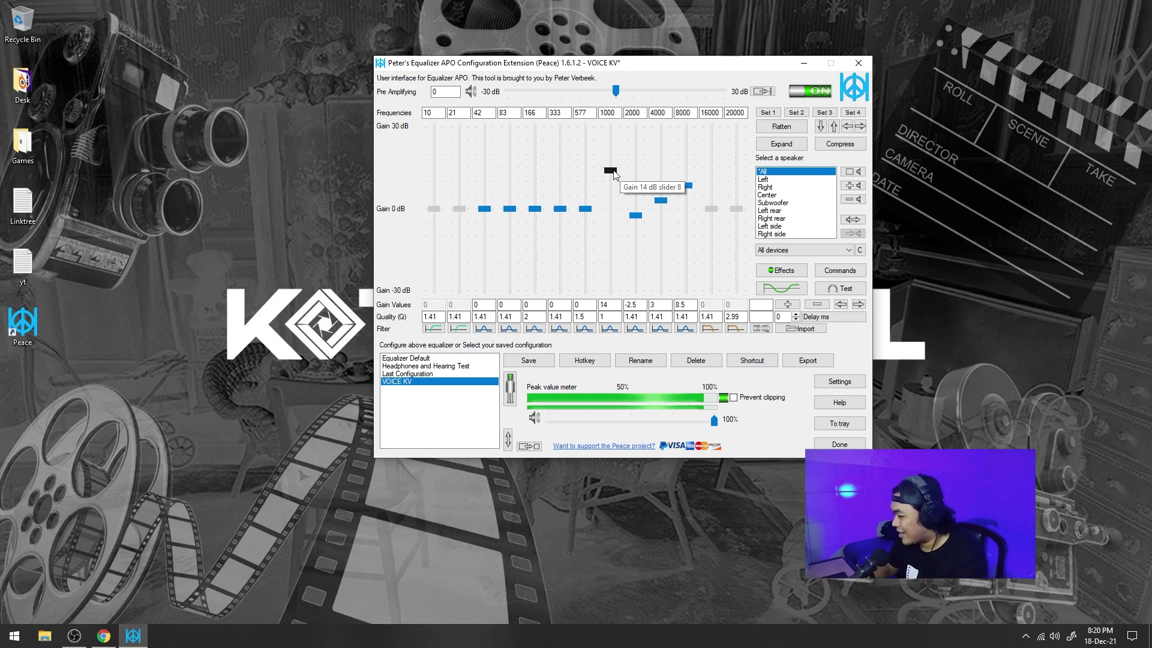
{"action": "left_click_drag", "start_coordinate": [613, 171], "coordinate": [612, 215]}
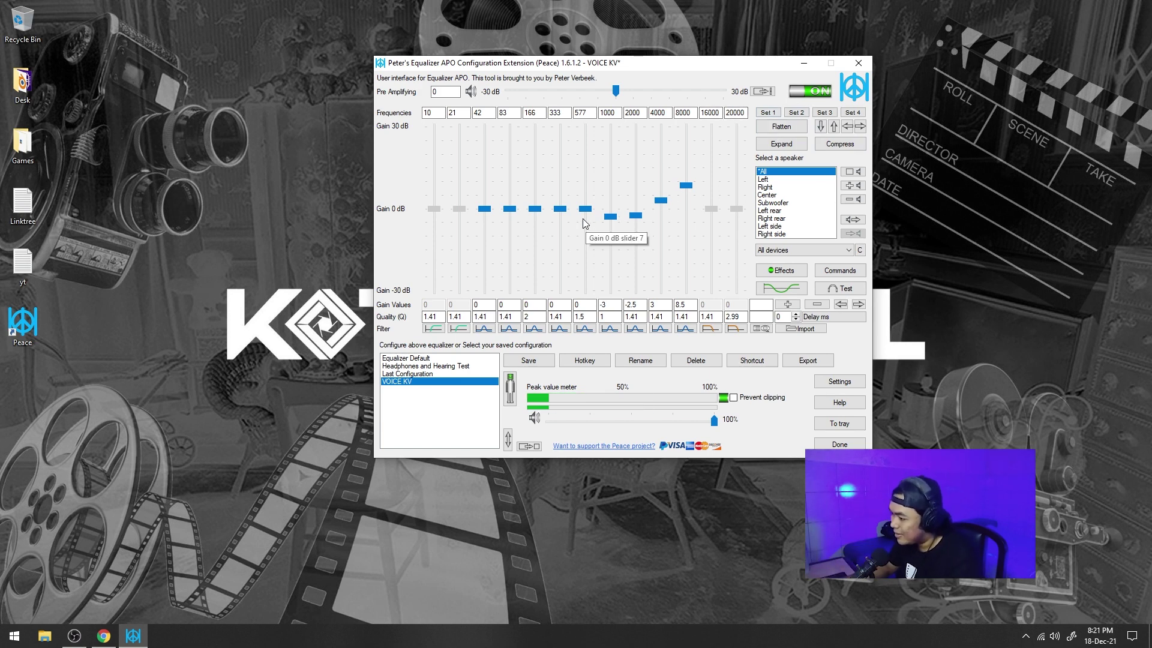
Set the 577 Hz band's gain to 1 dB and the 333 Hz band's gain to 3.5 dB
{"action": "mouse_move", "coordinate": [584, 208]}
{"action": "left_mouse_down"}
{"action": "mouse_move", "coordinate": [589, 173]}
{"action": "mouse_move", "coordinate": [588, 204]}
{"action": "left_mouse_up"}
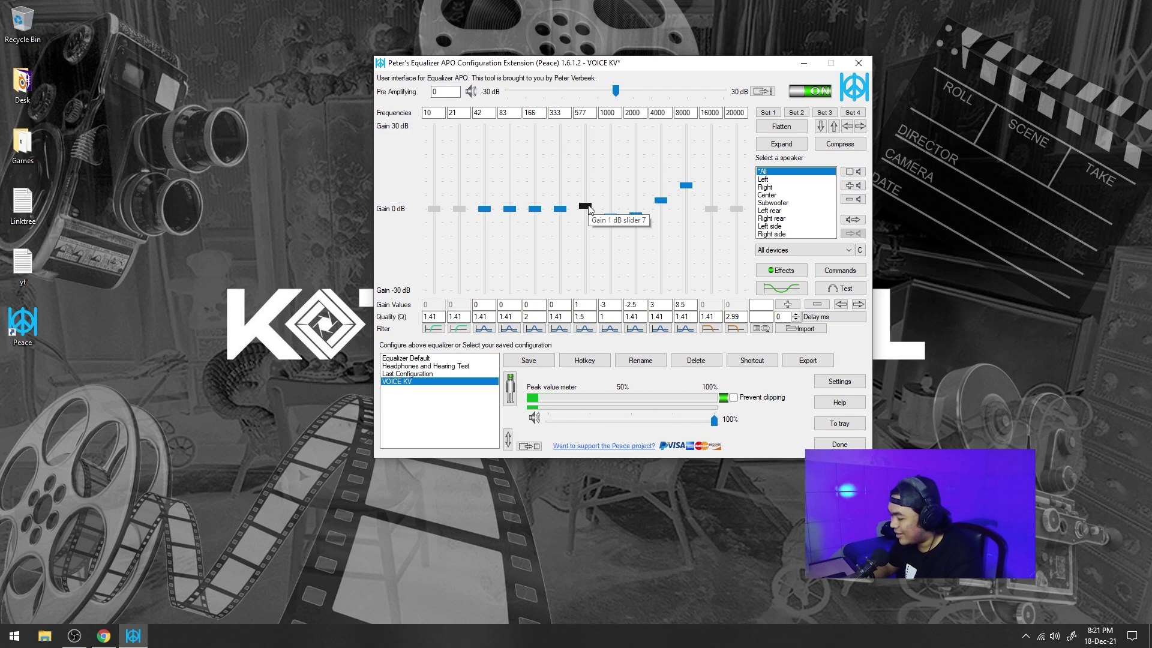
{"action": "mouse_move", "coordinate": [561, 210]}
{"action": "left_mouse_down"}
{"action": "mouse_move", "coordinate": [560, 174]}
{"action": "mouse_move", "coordinate": [560, 200]}
{"action": "left_mouse_up"}
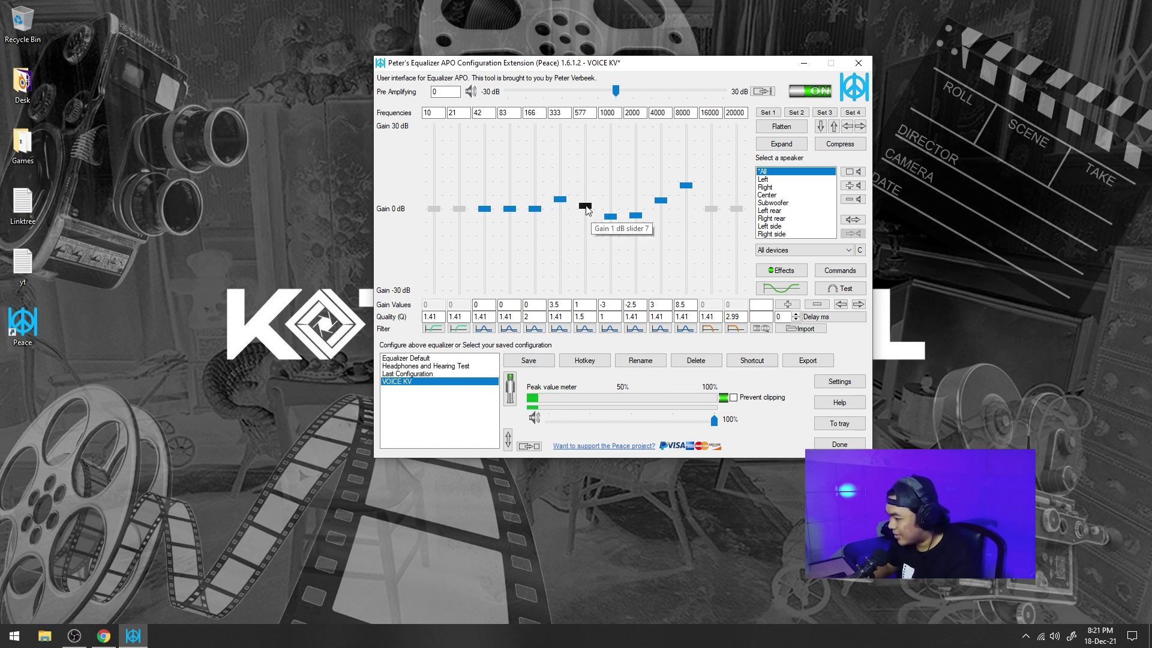
Test the 166 Hz band's gain up to 30 dB and settle it at 8 dB
{"action": "left_click_drag", "start_coordinate": [532, 199], "coordinate": [534, 167]}
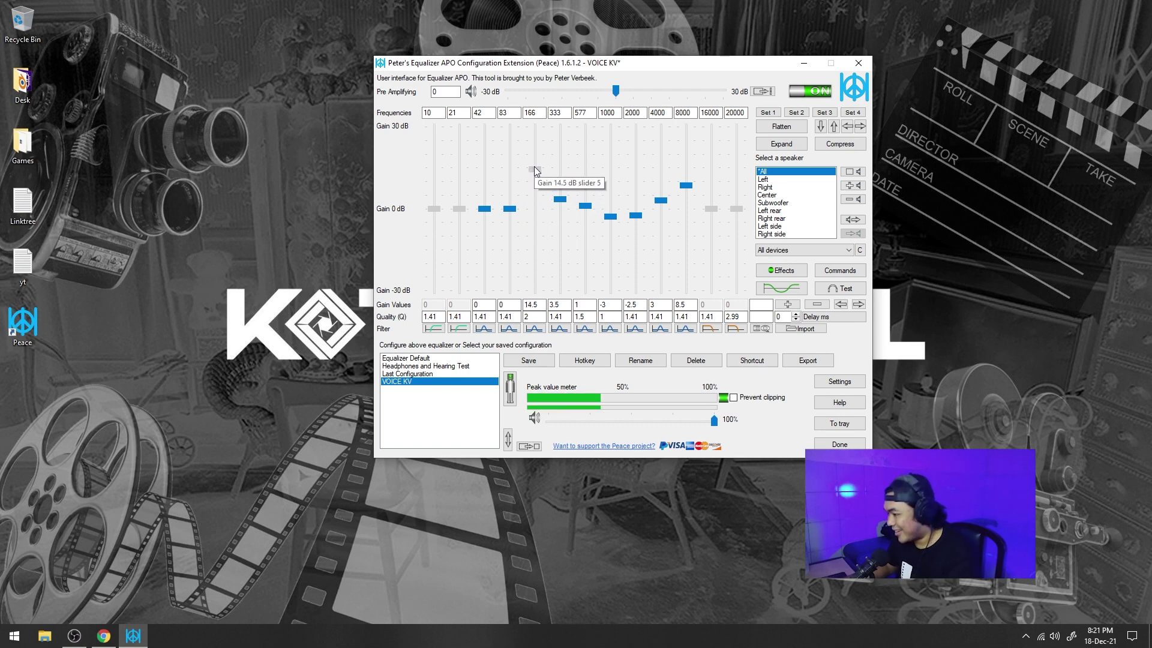
{"action": "left_click_drag", "start_coordinate": [534, 166], "coordinate": [536, 120]}
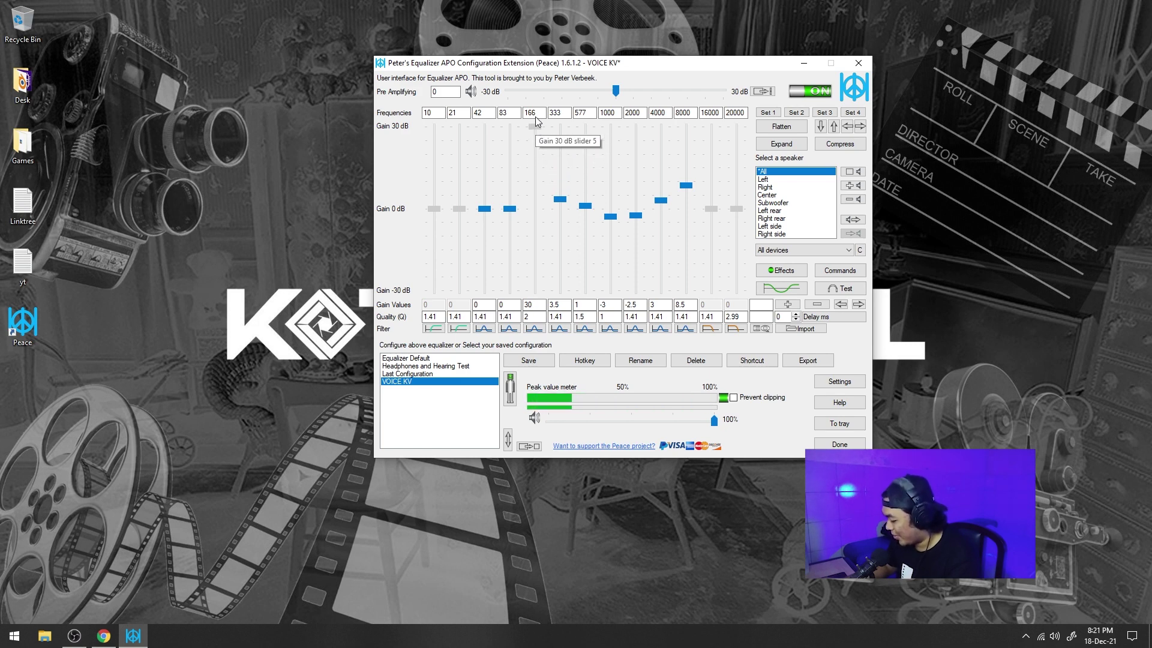
{"action": "left_click_drag", "start_coordinate": [535, 121], "coordinate": [537, 186]}
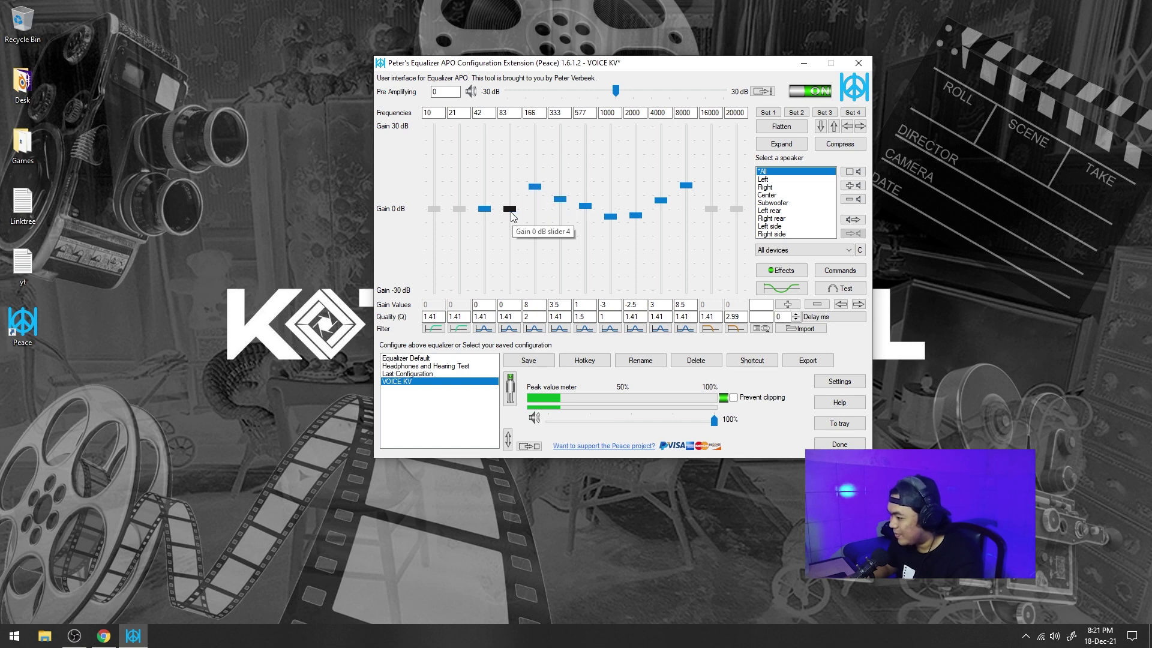
Test the 83 Hz band at 30 dB, settling it at 6 dB, and set the 42 Hz band's gain to 3 dB
{"action": "left_click_drag", "start_coordinate": [512, 213], "coordinate": [508, 124]}
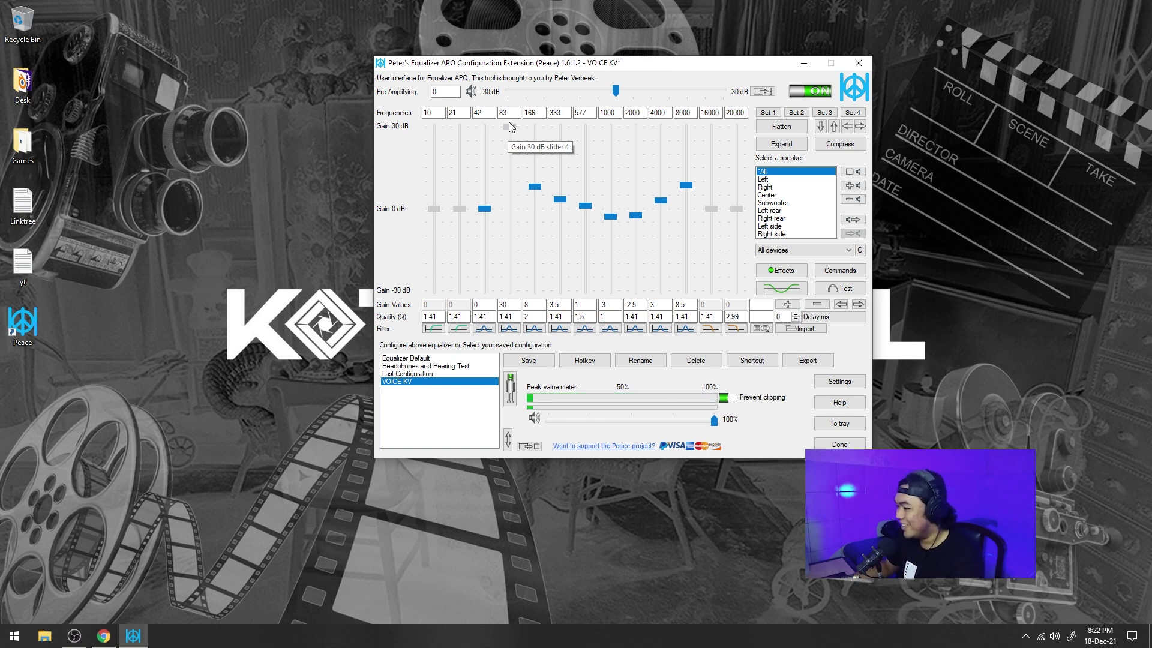
{"action": "left_click_drag", "start_coordinate": [510, 128], "coordinate": [509, 183]}
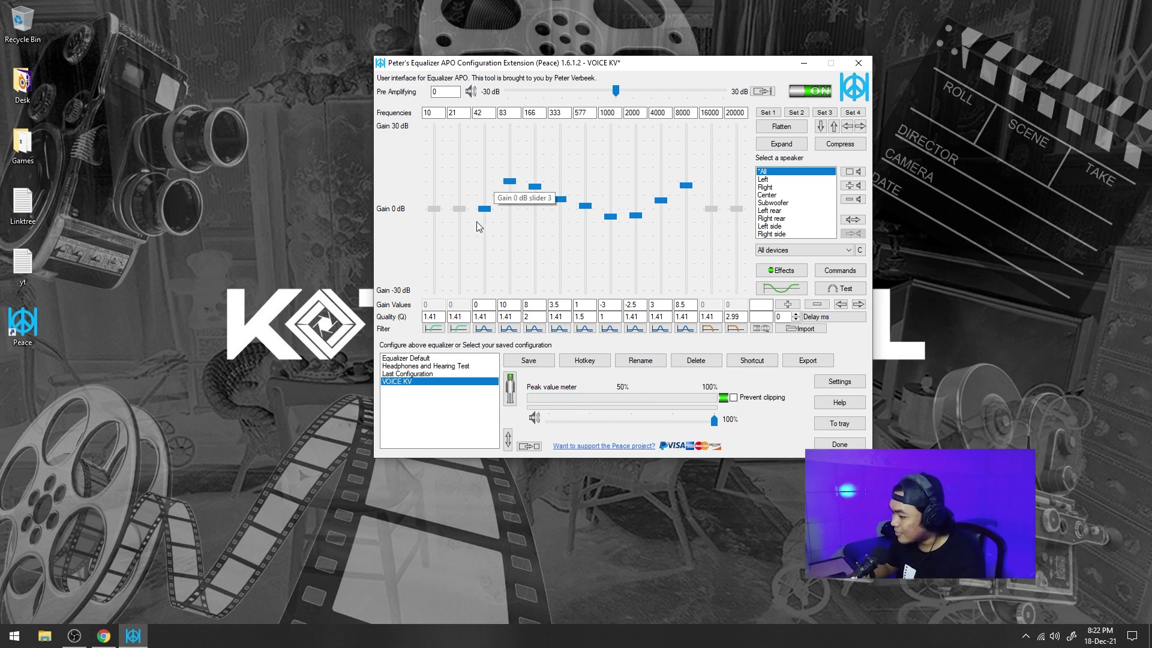
{"action": "left_click_drag", "start_coordinate": [510, 181], "coordinate": [478, 198]}
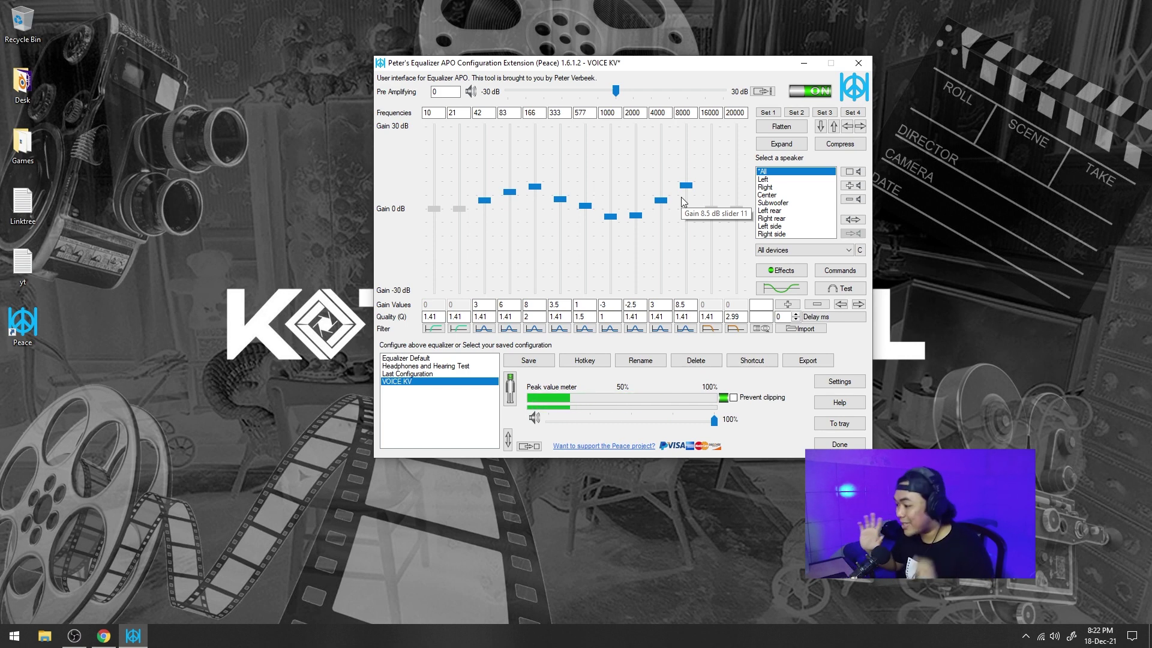
Lower the 8000 Hz band's gain to 6 dB and toggle the equalizer off and on to compare the sound
{"action": "left_click_drag", "start_coordinate": [689, 192], "coordinate": [691, 199]}
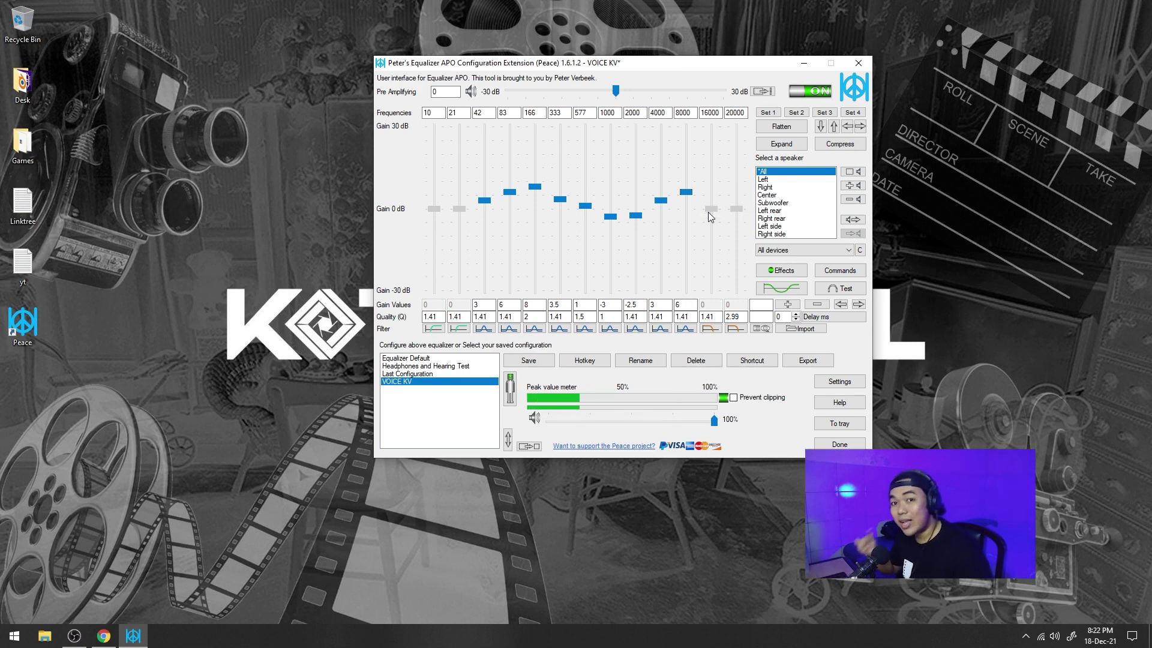
{"action": "left_click", "coordinate": [821, 94]}
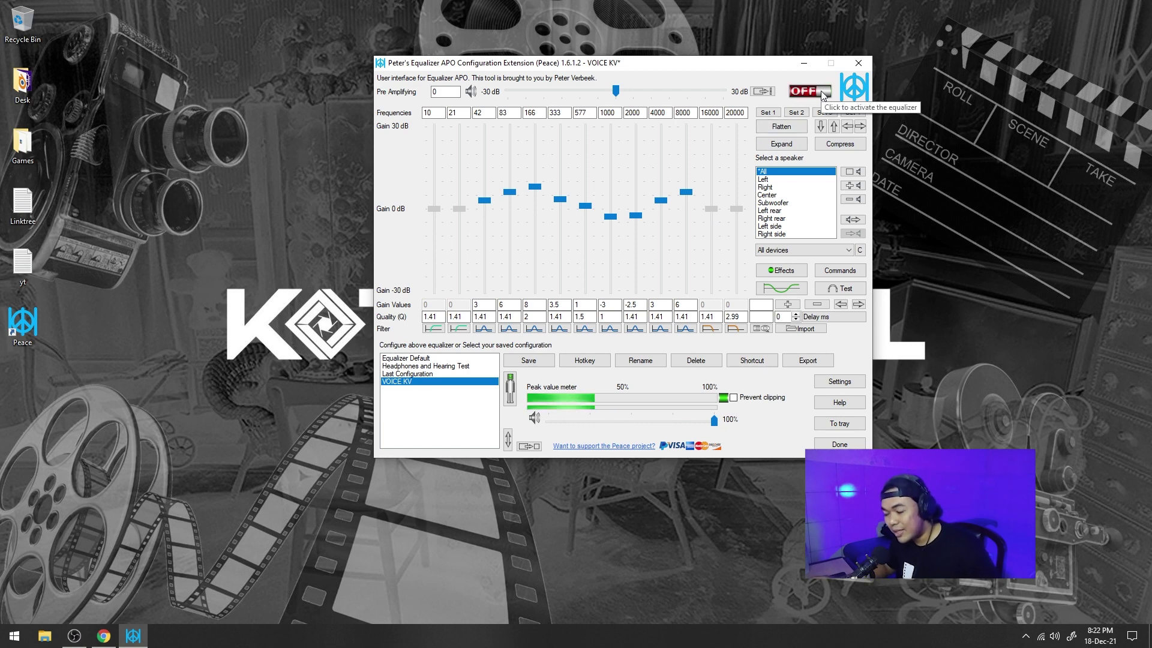
{"action": "left_click", "coordinate": [822, 93]}
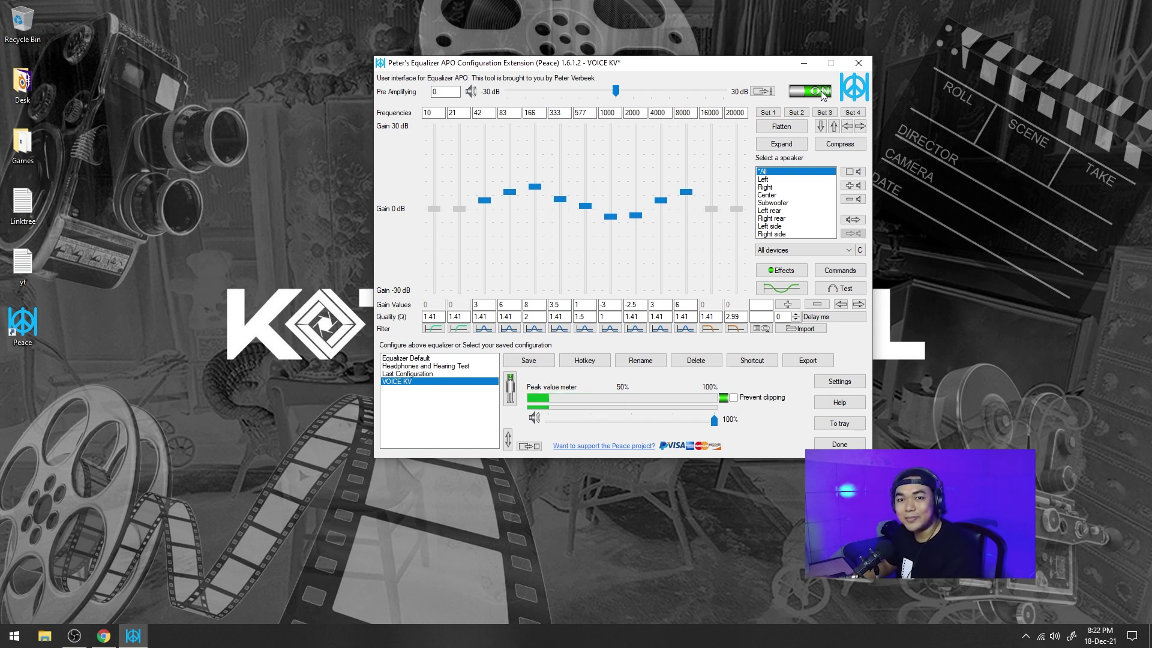
{"action": "left_click", "coordinate": [823, 96]}
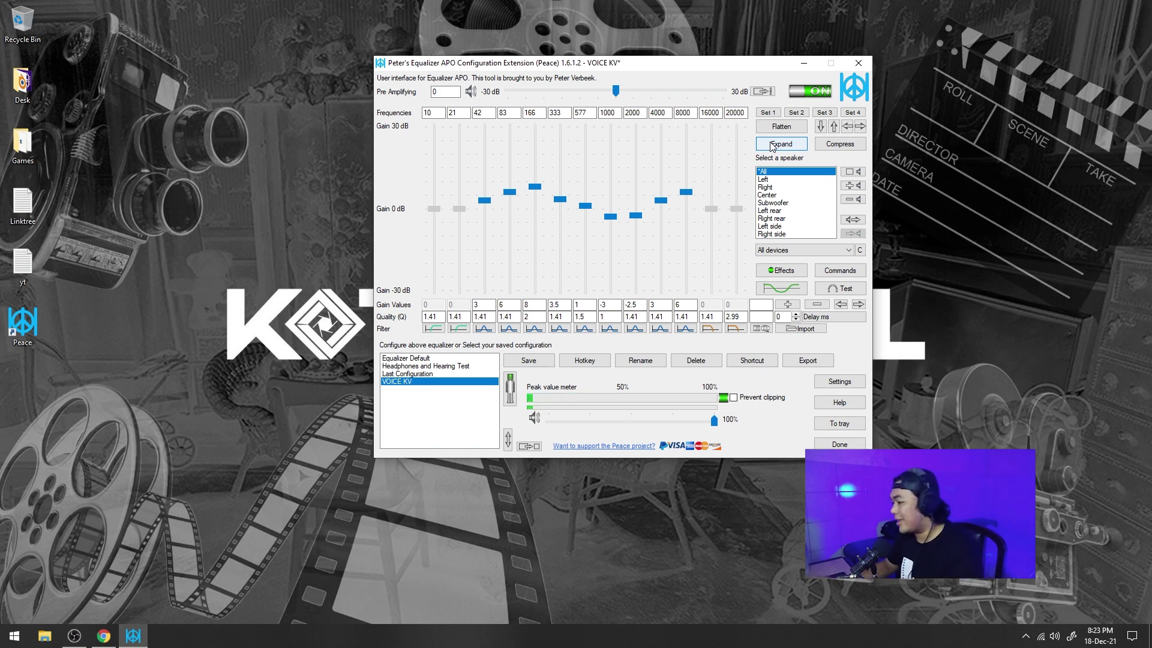
Try expanding the whole gain curve four times and compress it back to its original gains
{"action": "left_click", "coordinate": [772, 144]}
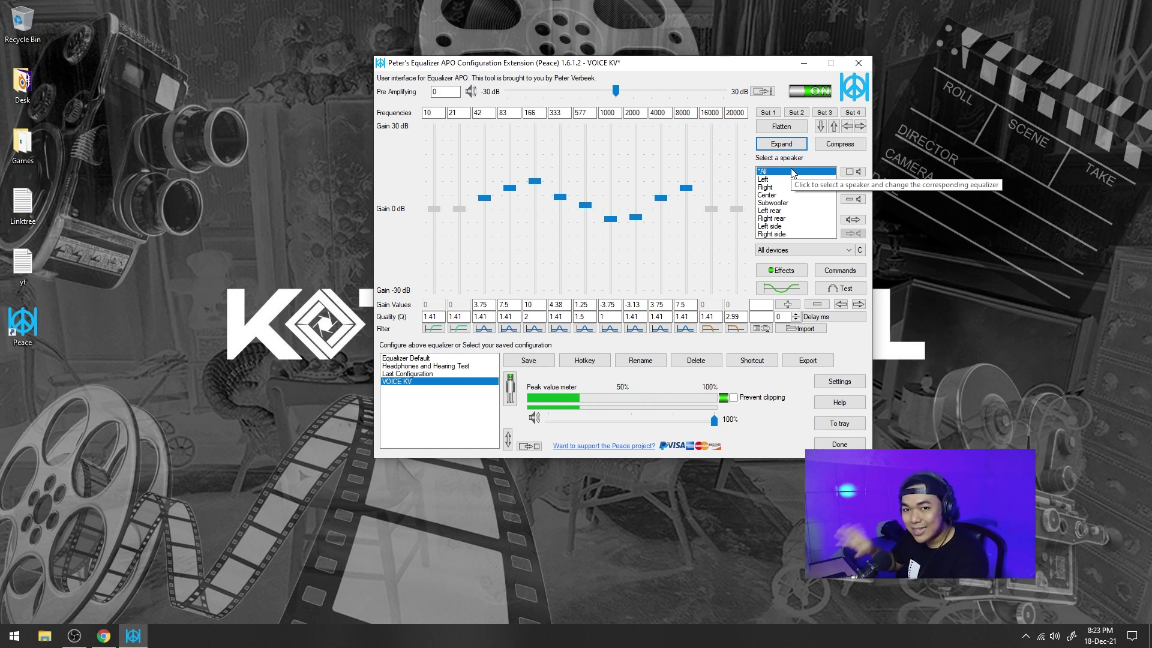
{"action": "left_click", "coordinate": [788, 147]}
{"action": "left_click", "coordinate": [788, 147]}
{"action": "left_click", "coordinate": [787, 147]}
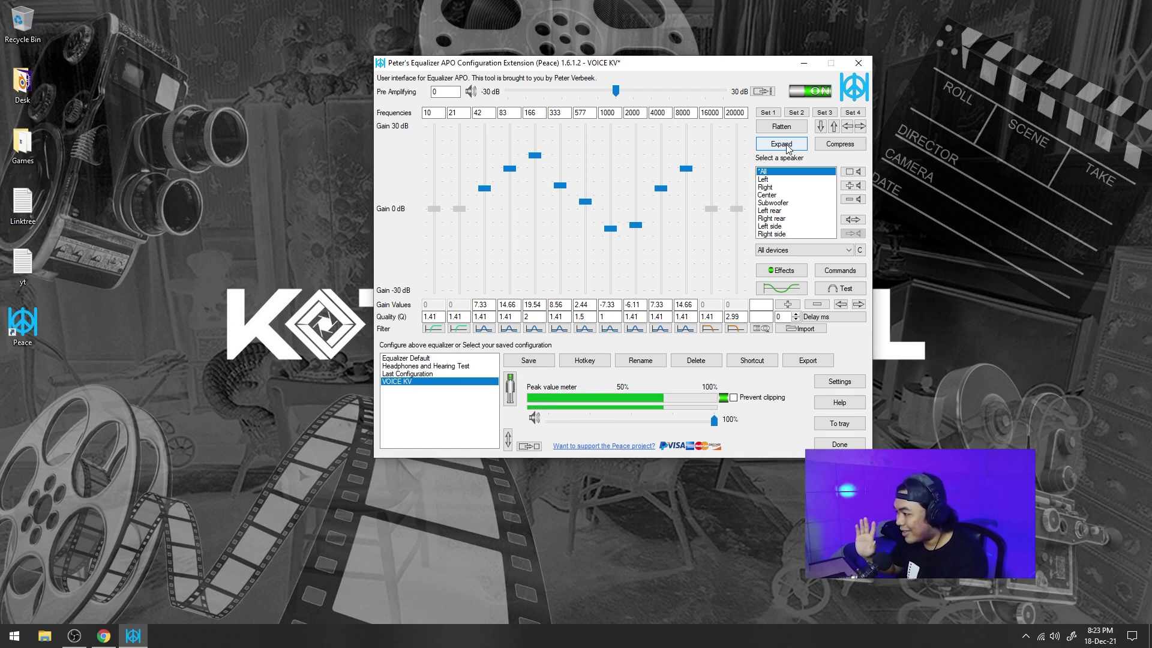
{"action": "left_click", "coordinate": [853, 152]}
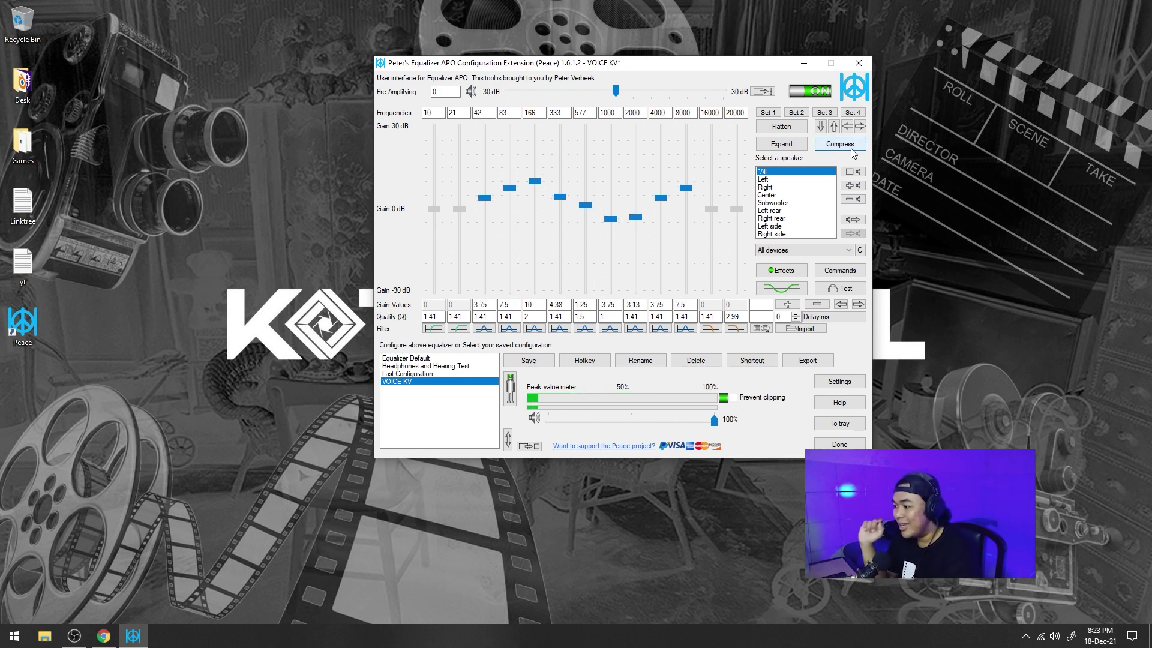
{"action": "left_click", "coordinate": [853, 152]}
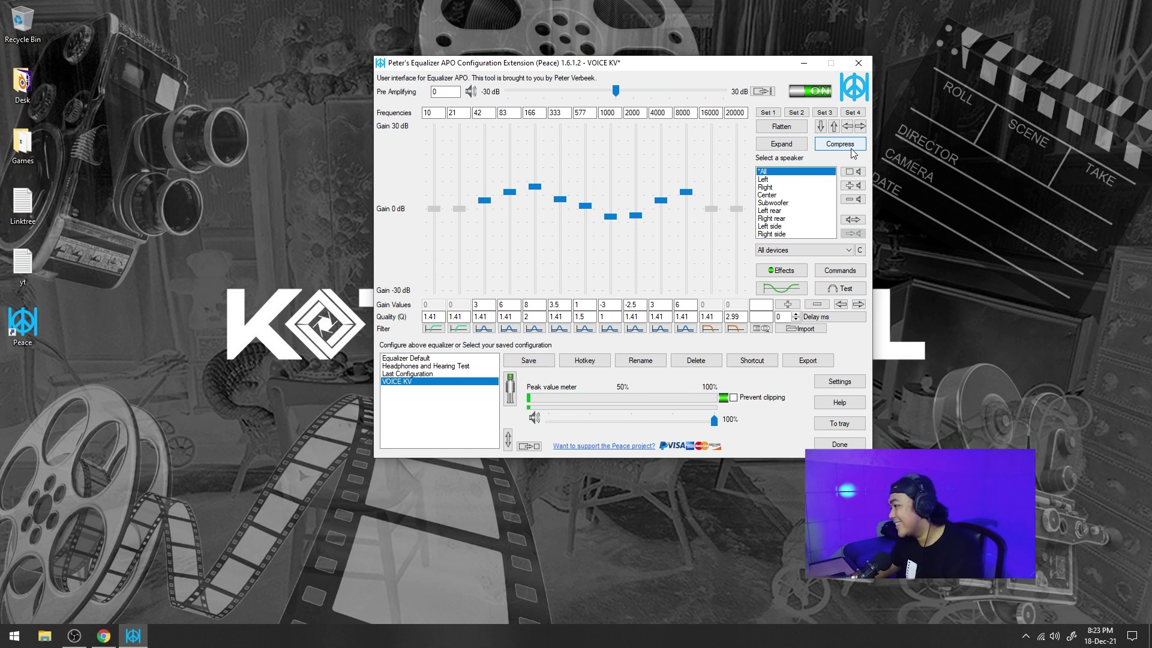
Try lowering all gains by 0.5 dB twice and raise them back by the same amount
{"action": "left_click", "coordinate": [818, 127]}
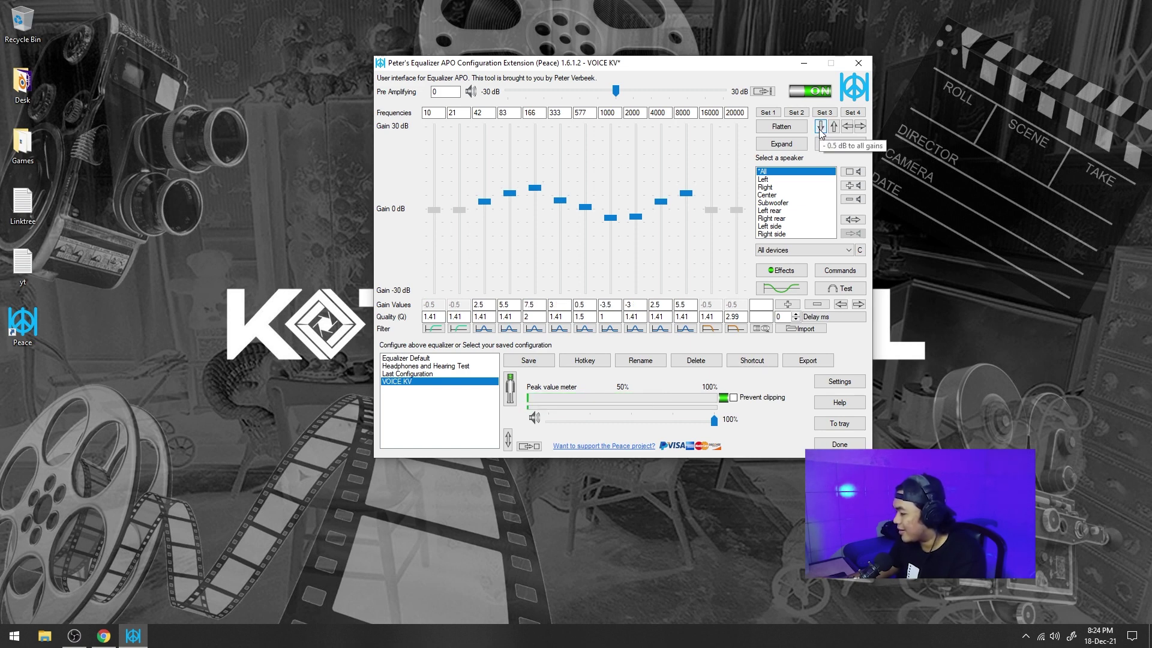
{"action": "left_click", "coordinate": [821, 127]}
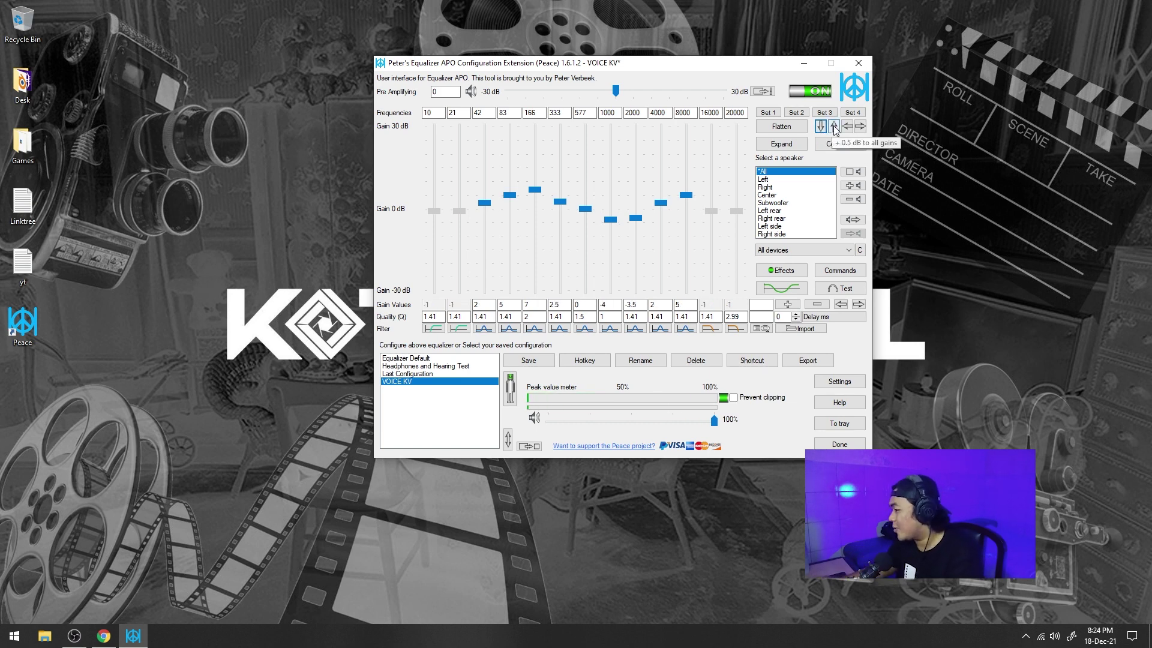
{"action": "left_click", "coordinate": [834, 127]}
{"action": "left_click", "coordinate": [834, 126]}
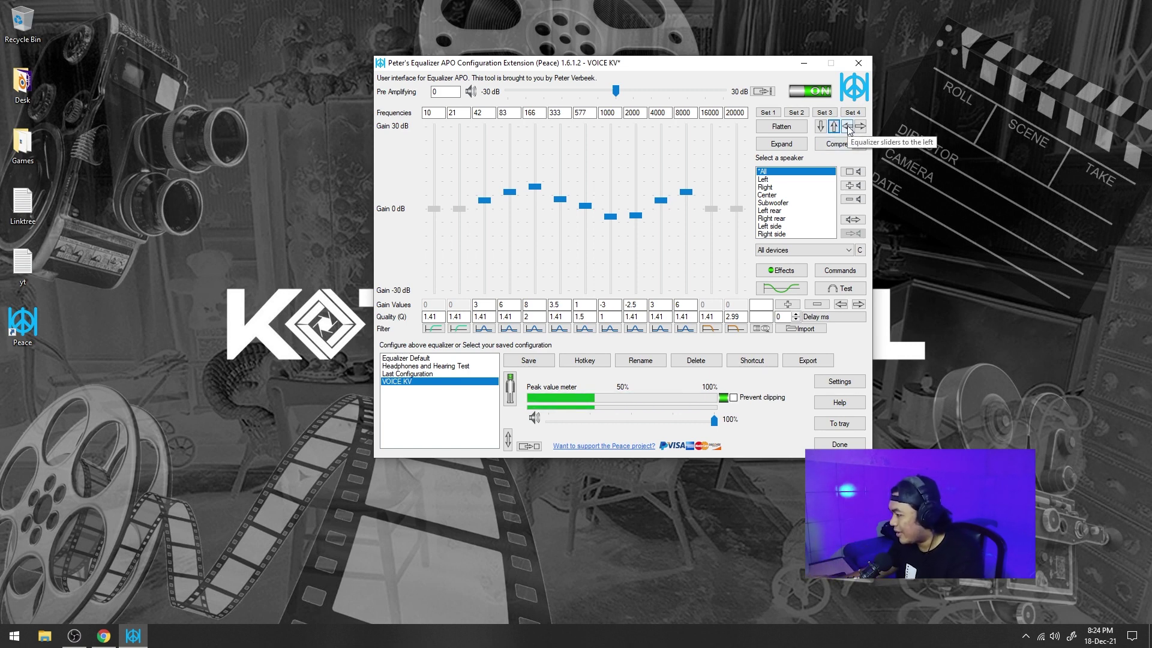
Shift the whole gain curve one band toward the lower frequencies
{"action": "left_click", "coordinate": [847, 127]}
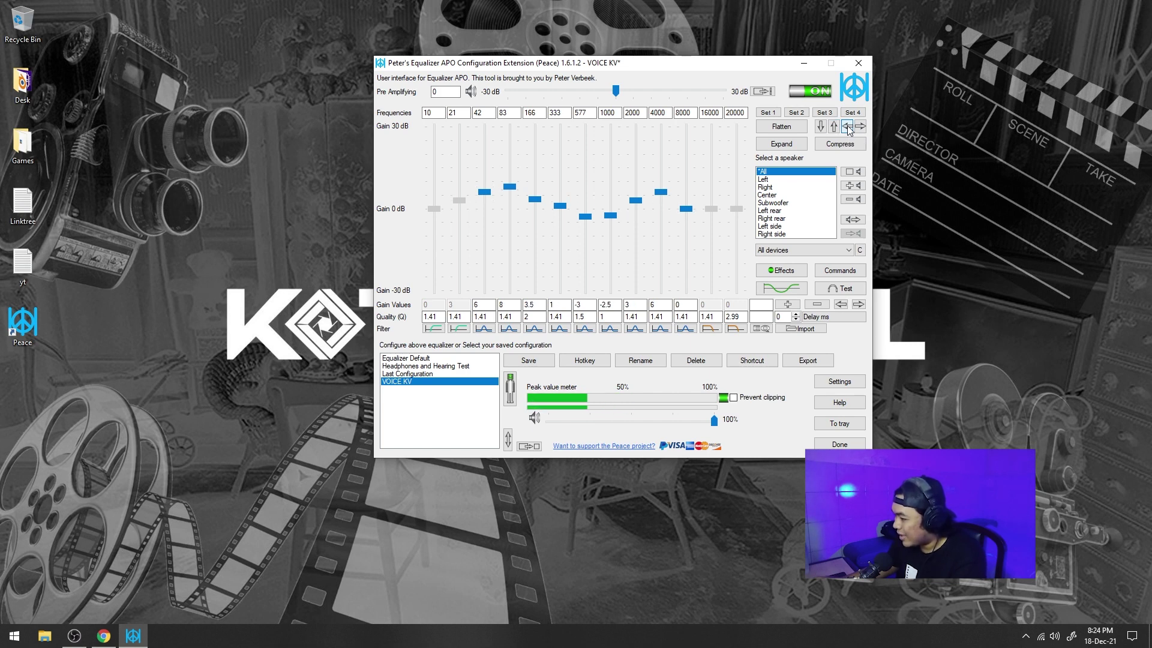
Try shifting the gain curve one more band toward the lower frequencies, and shift it two bands toward the higher frequencies
{"action": "left_click", "coordinate": [847, 126]}
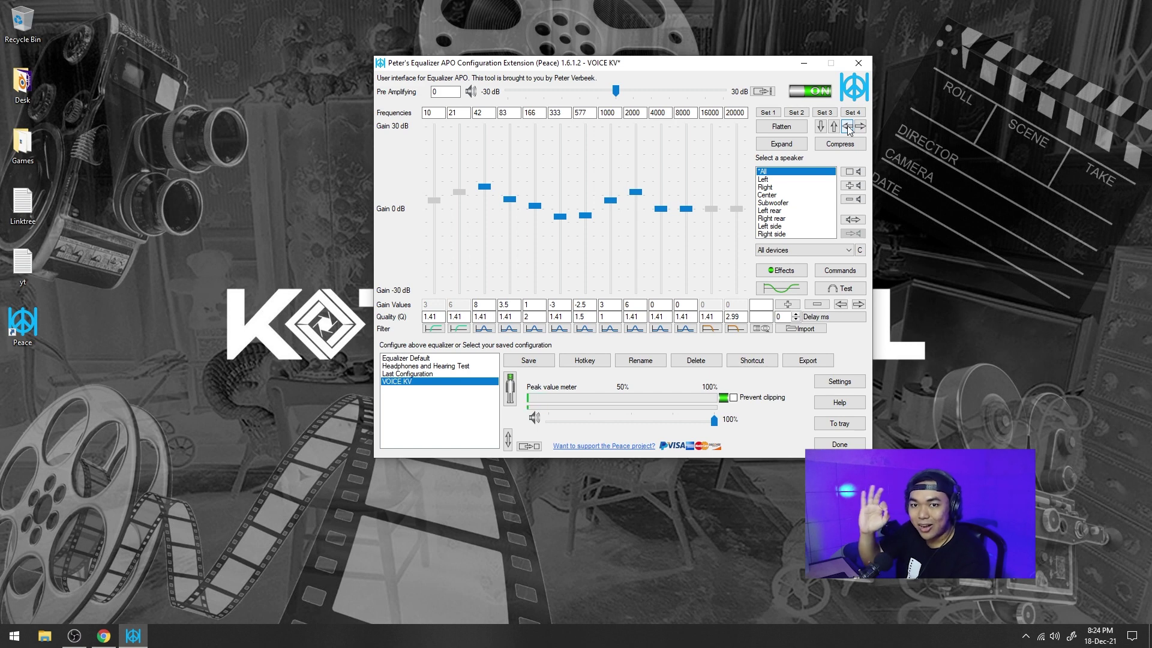
{"action": "left_click", "coordinate": [861, 127]}
{"action": "left_click", "coordinate": [862, 127]}
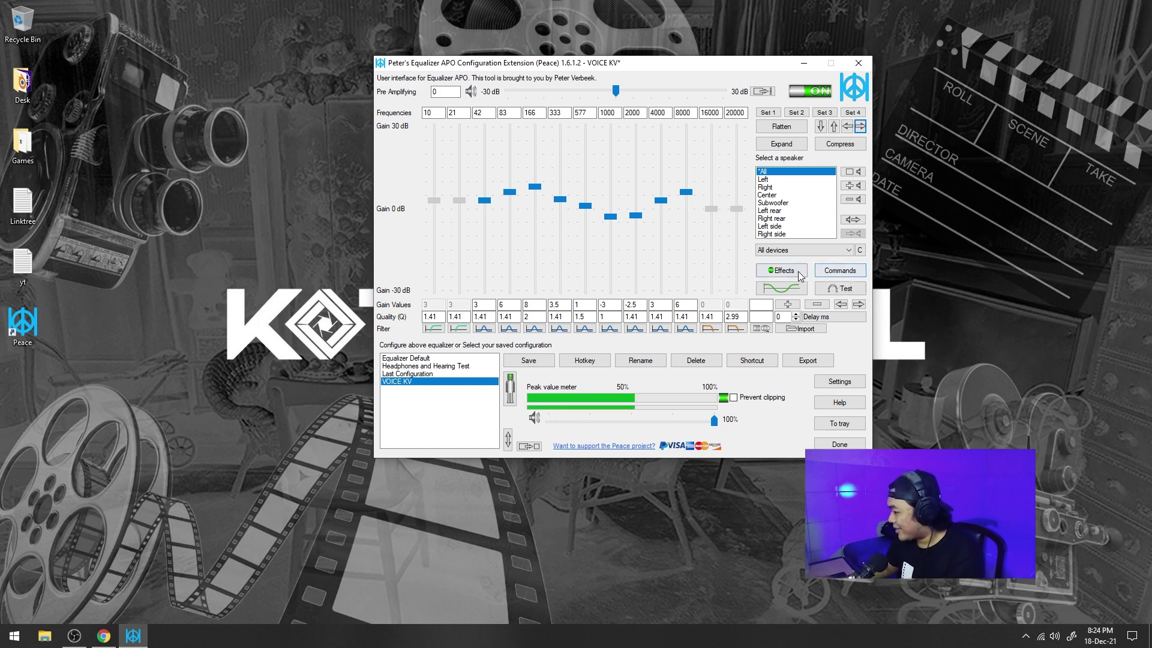
Look through the insertable commands in the Equalizer APO commands editor and close it without saving
{"action": "left_click", "coordinate": [838, 272]}
{"action": "left_click_drag", "start_coordinate": [583, 138], "coordinate": [503, 125]}
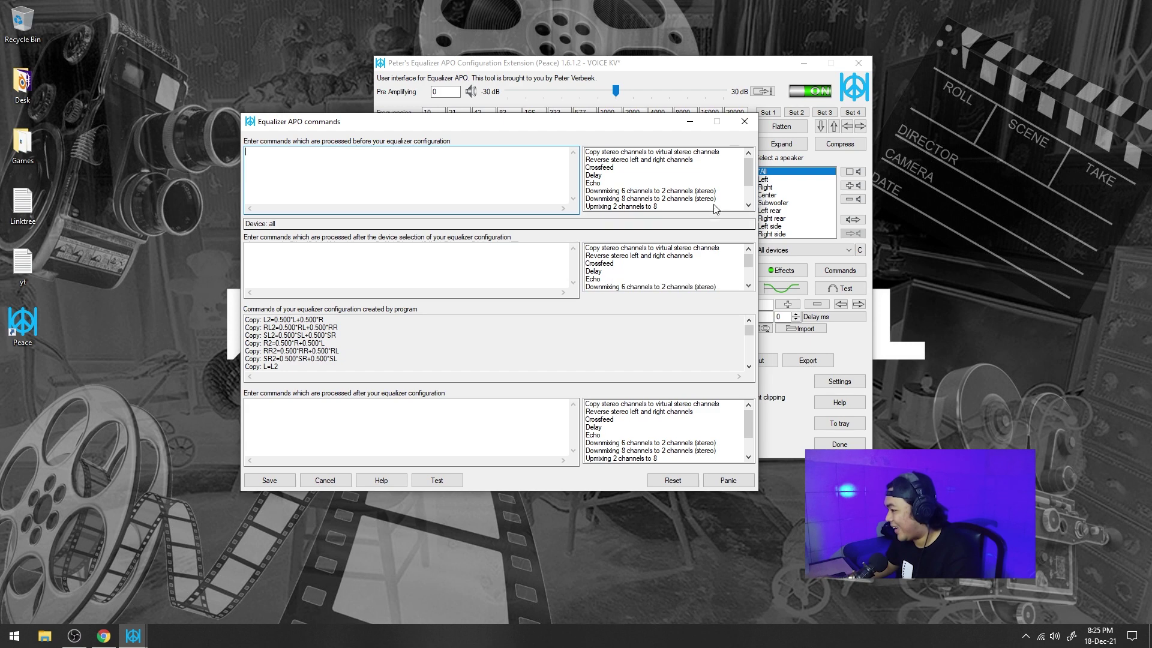
{"action": "left_click", "coordinate": [744, 122]}
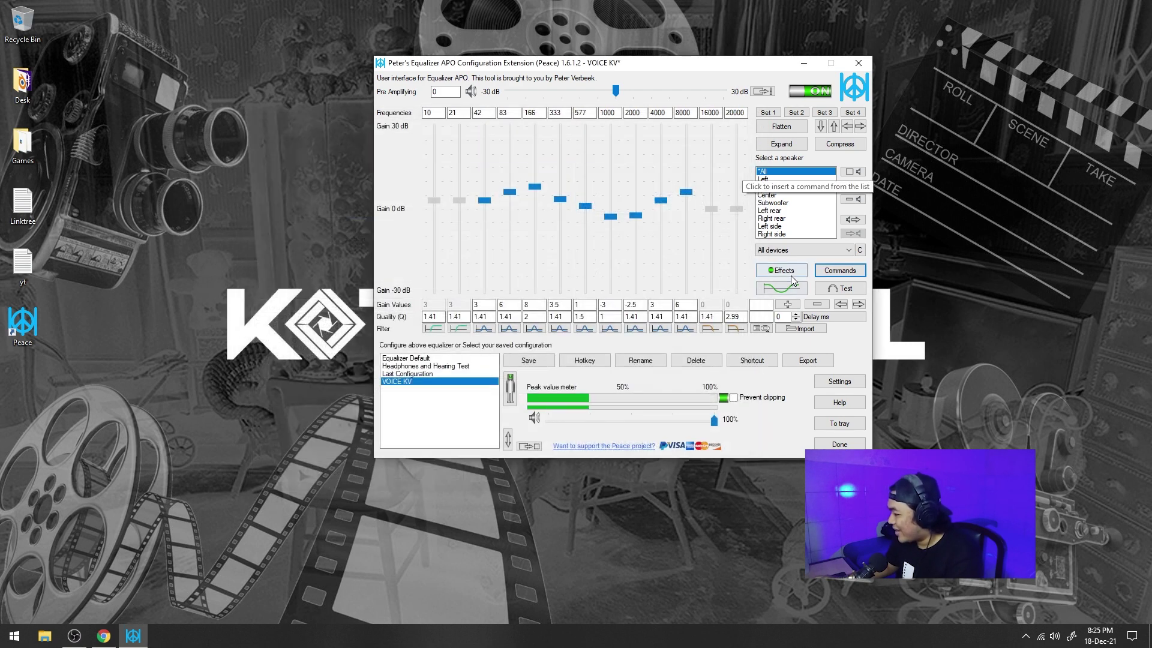
Try the stereo balance effect fully to the left at -1 and reset it
{"action": "left_click", "coordinate": [791, 274]}
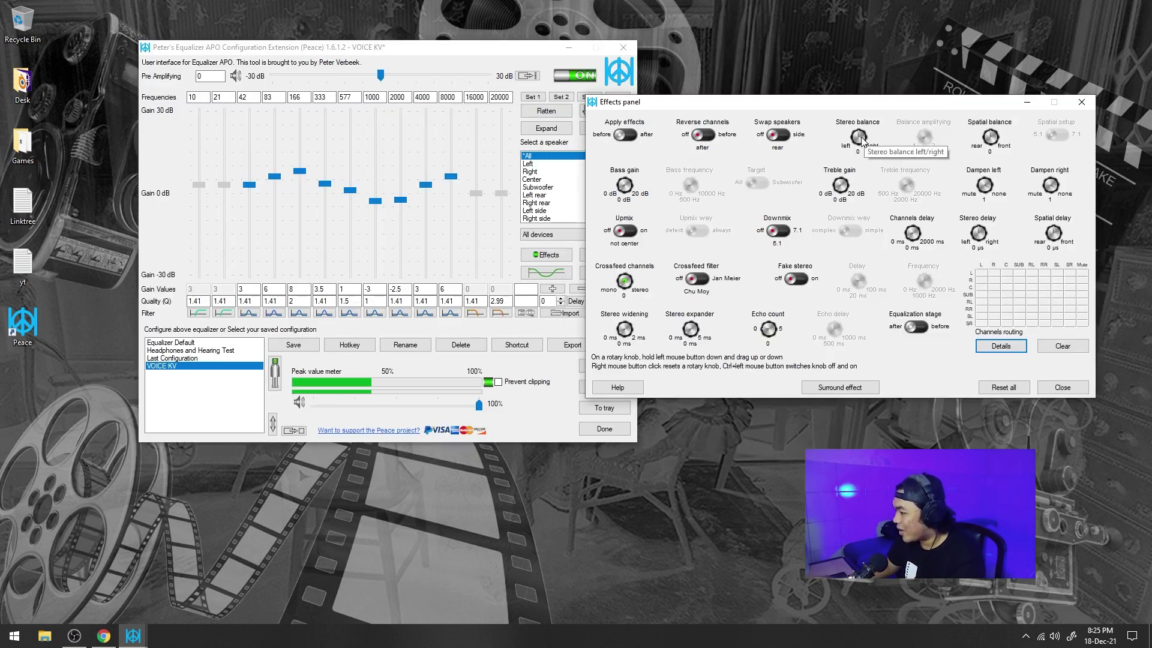
{"action": "left_click_drag", "start_coordinate": [866, 139], "coordinate": [860, 167]}
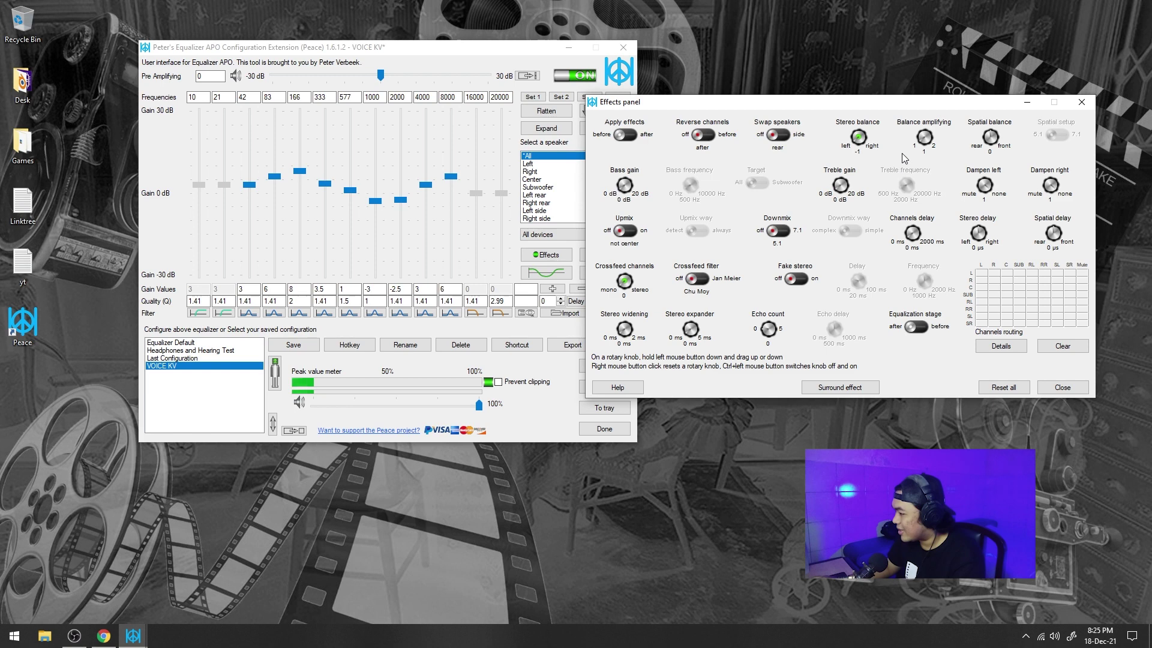
{"action": "right_click", "coordinate": [859, 138]}
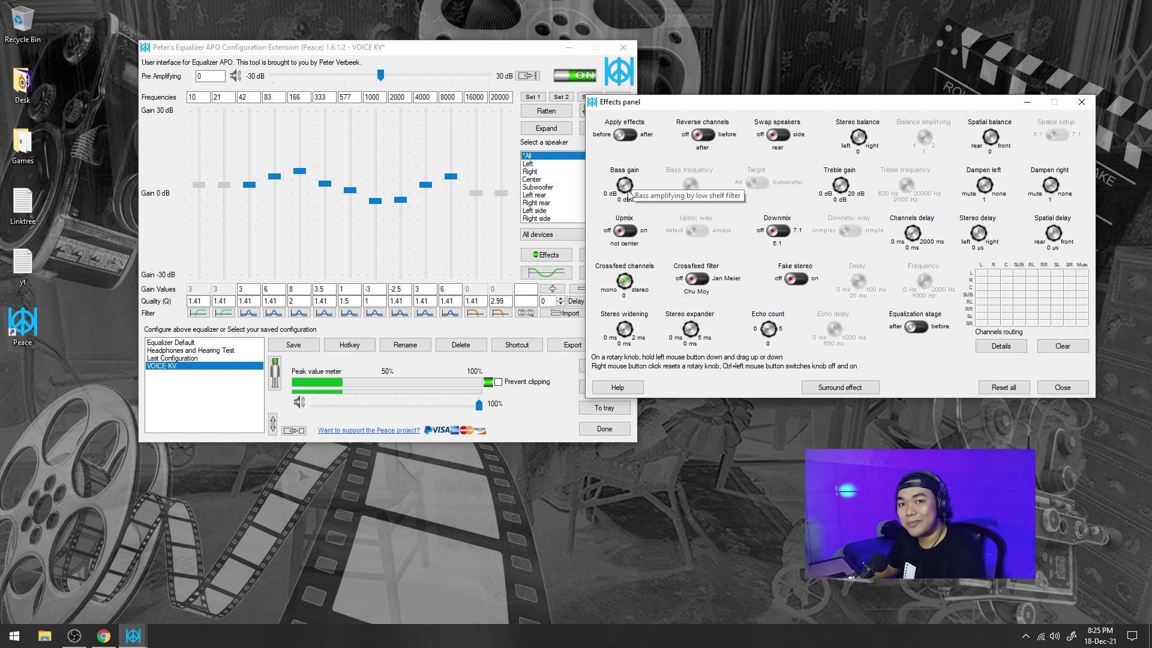
Try a bass gain of 20 dB and an echo count of 5, reset each effect, and close the effects settings
{"action": "left_click_drag", "start_coordinate": [628, 193], "coordinate": [621, 69]}
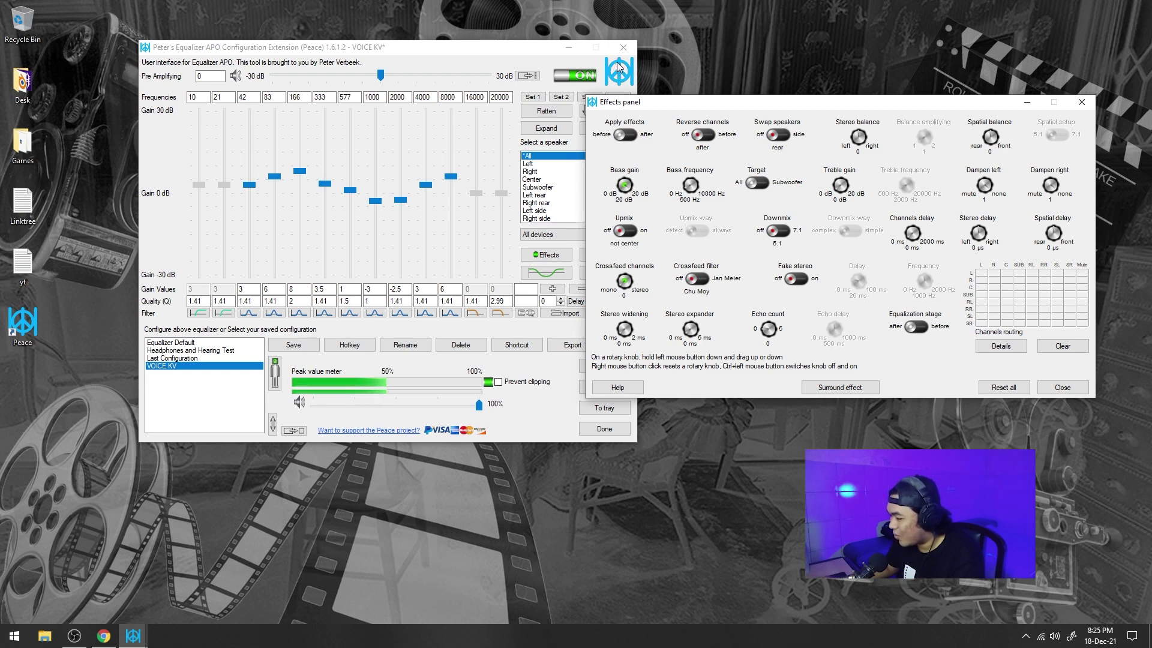
{"action": "right_click", "coordinate": [625, 185]}
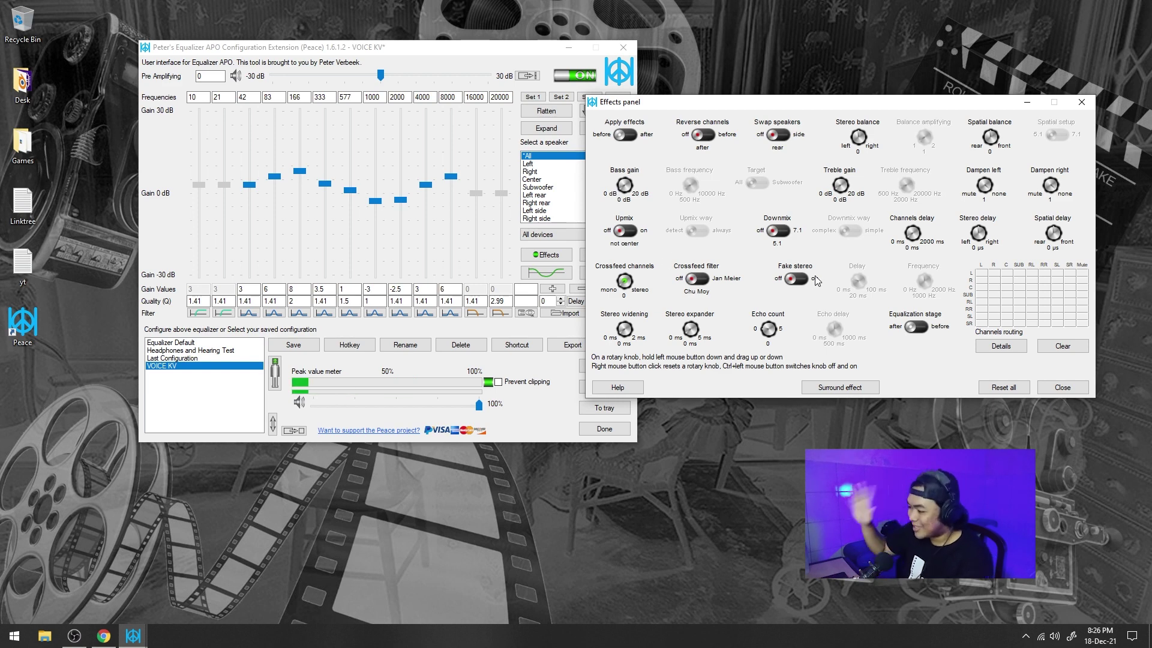
{"action": "left_click_drag", "start_coordinate": [769, 330], "coordinate": [769, 264]}
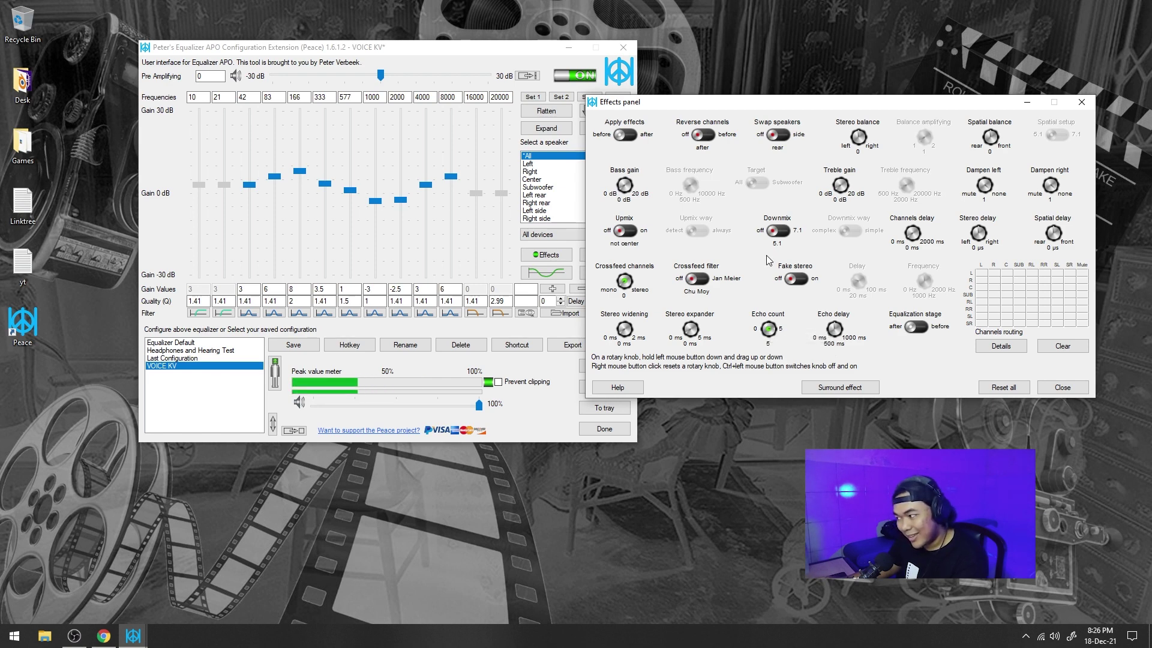
{"action": "right_click", "coordinate": [773, 329]}
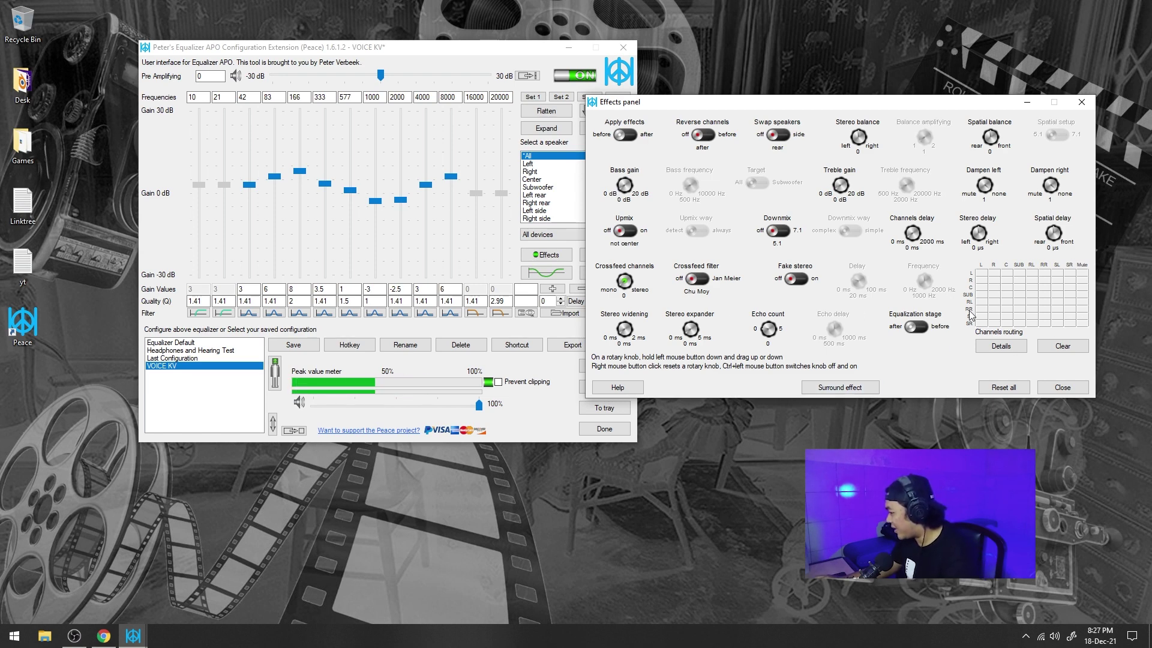
{"action": "left_click", "coordinate": [1062, 387]}
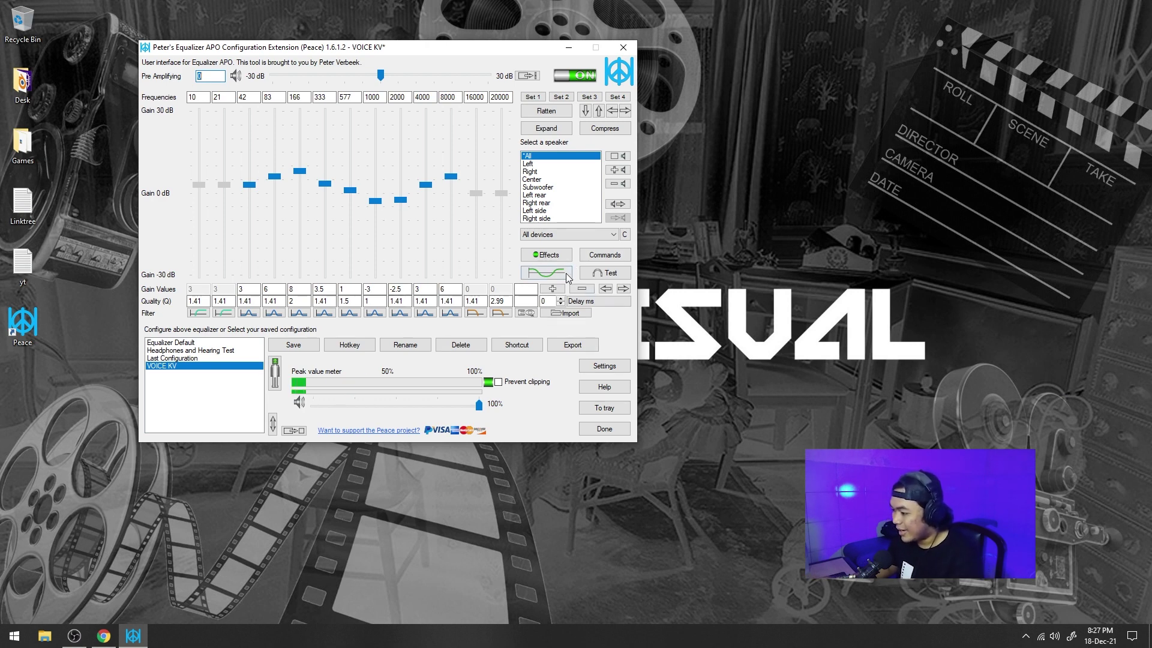
In the graph window, try lowering the 1000 Hz band's point to -6 dB and raise it to -3.5 dB at 967 Hz
{"action": "left_click", "coordinate": [548, 273]}
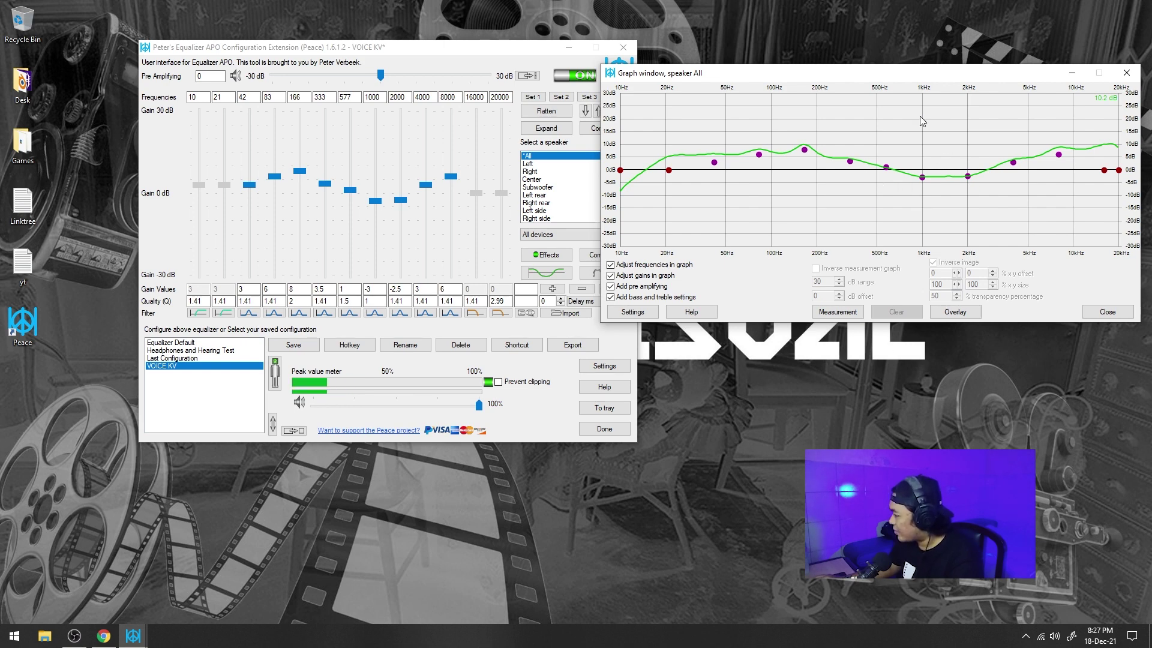
{"action": "left_click_drag", "start_coordinate": [922, 178], "coordinate": [922, 185]}
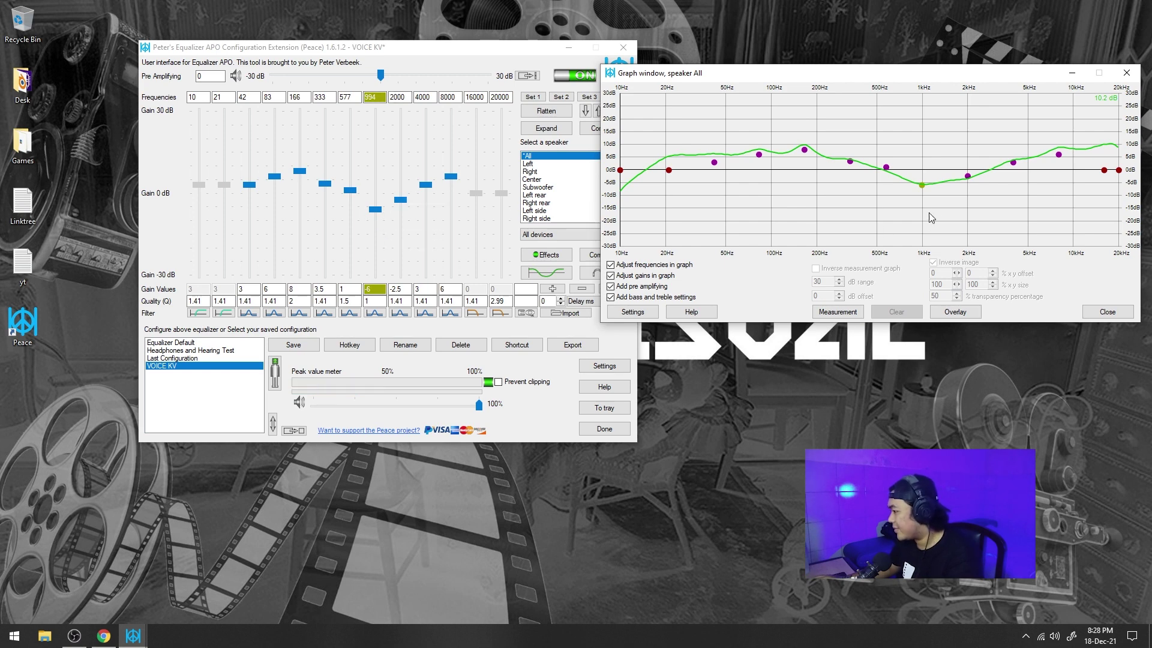
{"action": "left_click_drag", "start_coordinate": [922, 184], "coordinate": [920, 178]}
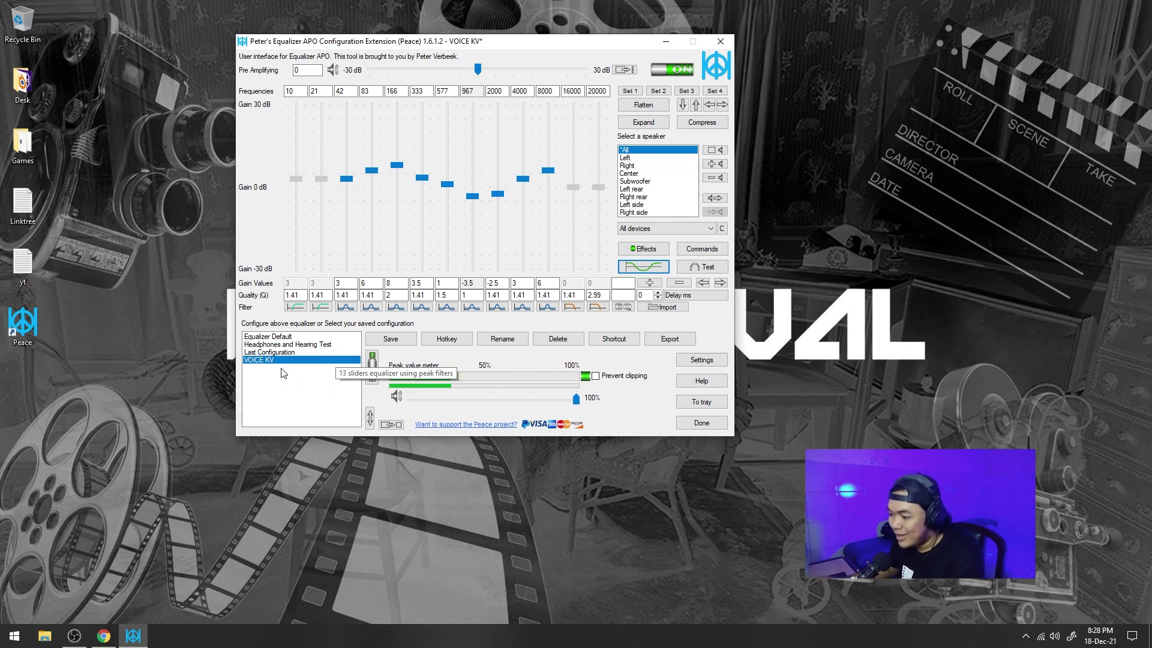
Activate Equalizer Default without saving the current changes, try the Headphones and Hearing Test configuration, and switch back to VOICE KV
{"action": "left_click", "coordinate": [286, 337]}
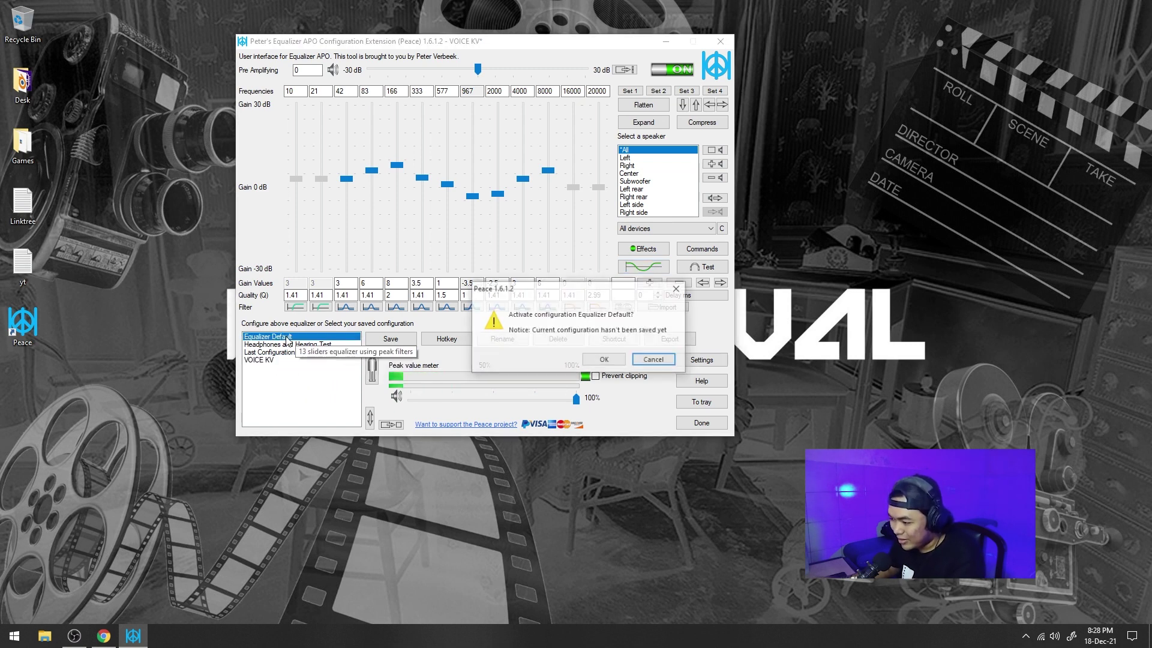
{"action": "left_click", "coordinate": [614, 361]}
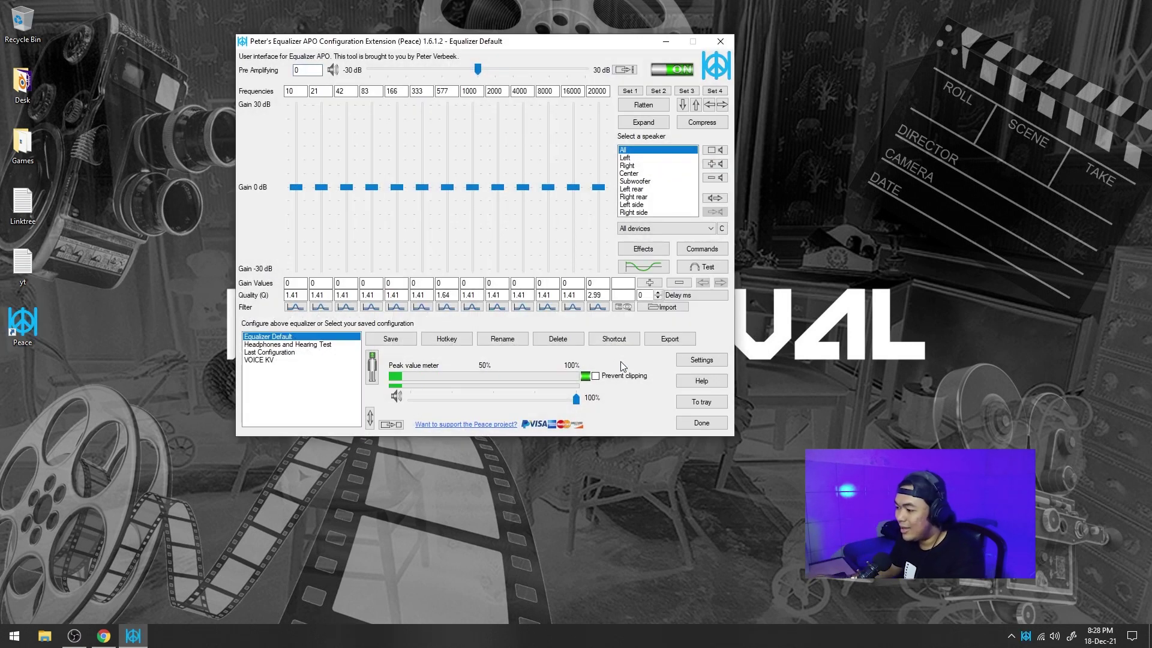
{"action": "left_click", "coordinate": [279, 345]}
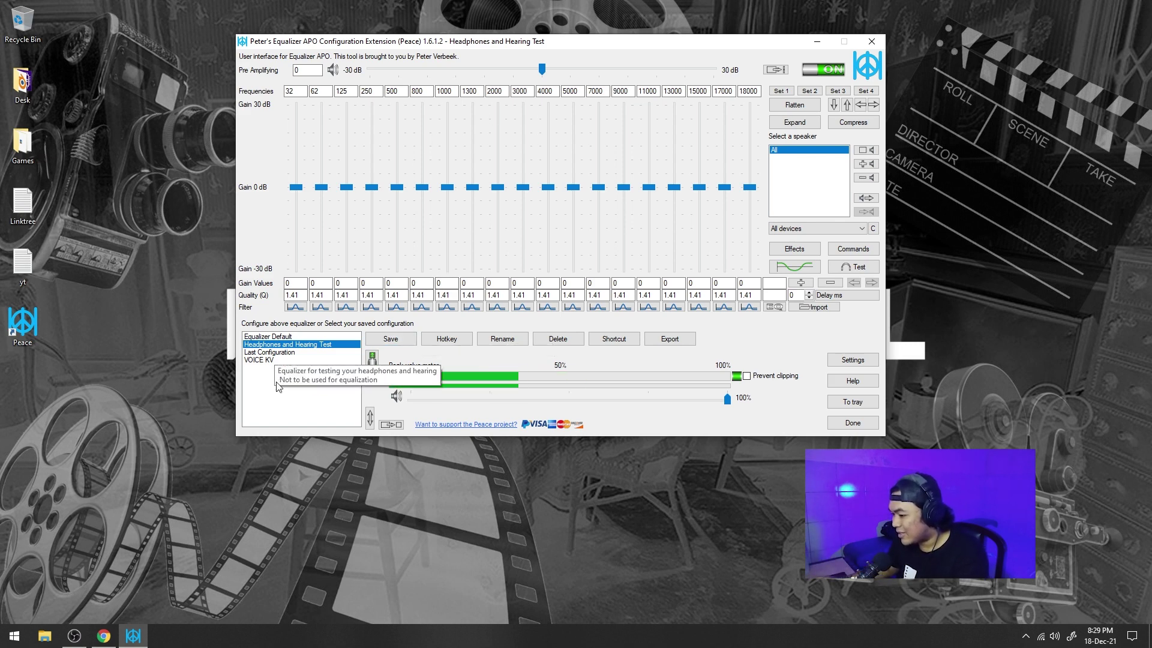
{"action": "left_click", "coordinate": [262, 360]}
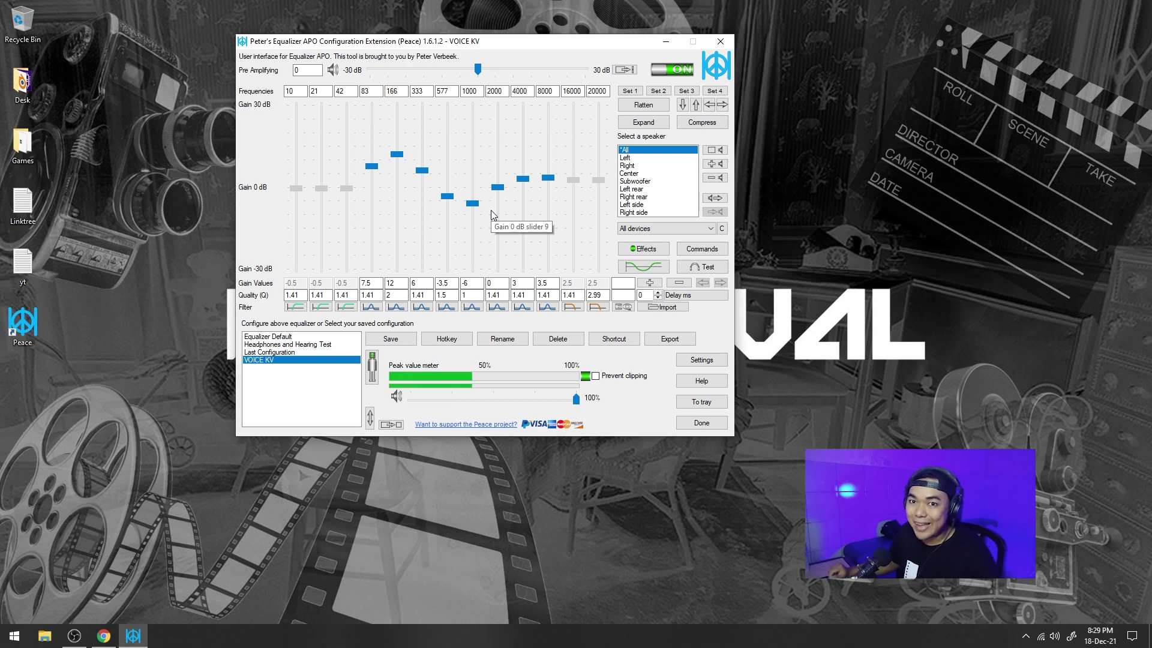
Review the tray icon options in the program settings, check the hidden system tray icons, and leave the settings
{"action": "left_click", "coordinate": [702, 422]}
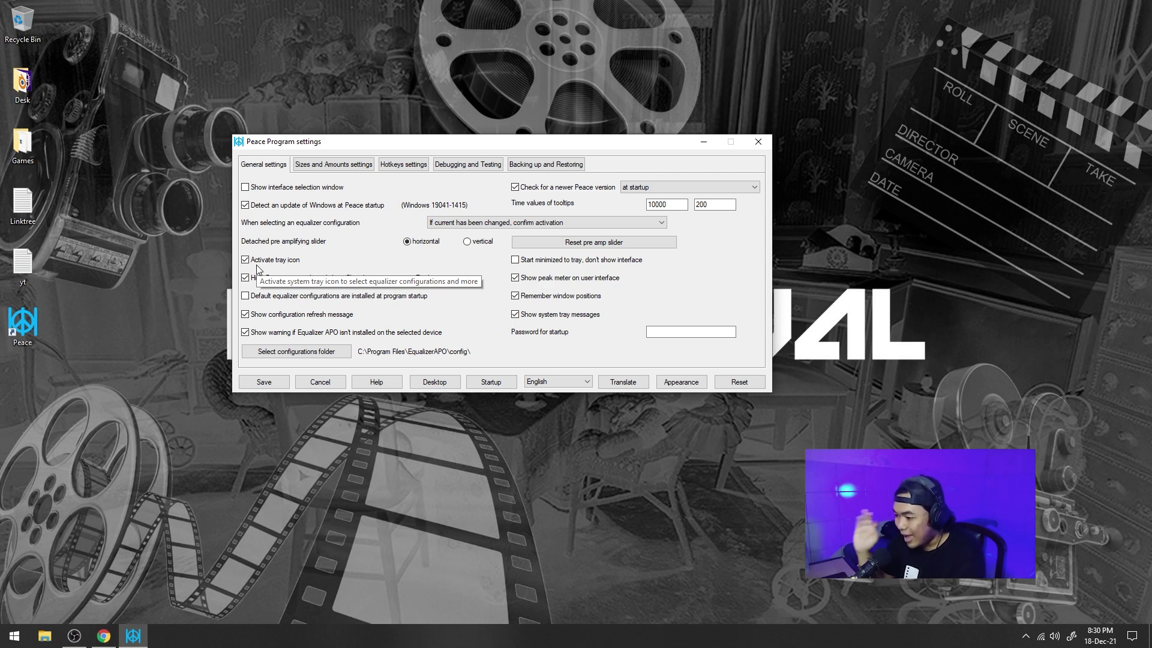
{"action": "left_click", "coordinate": [1024, 641]}
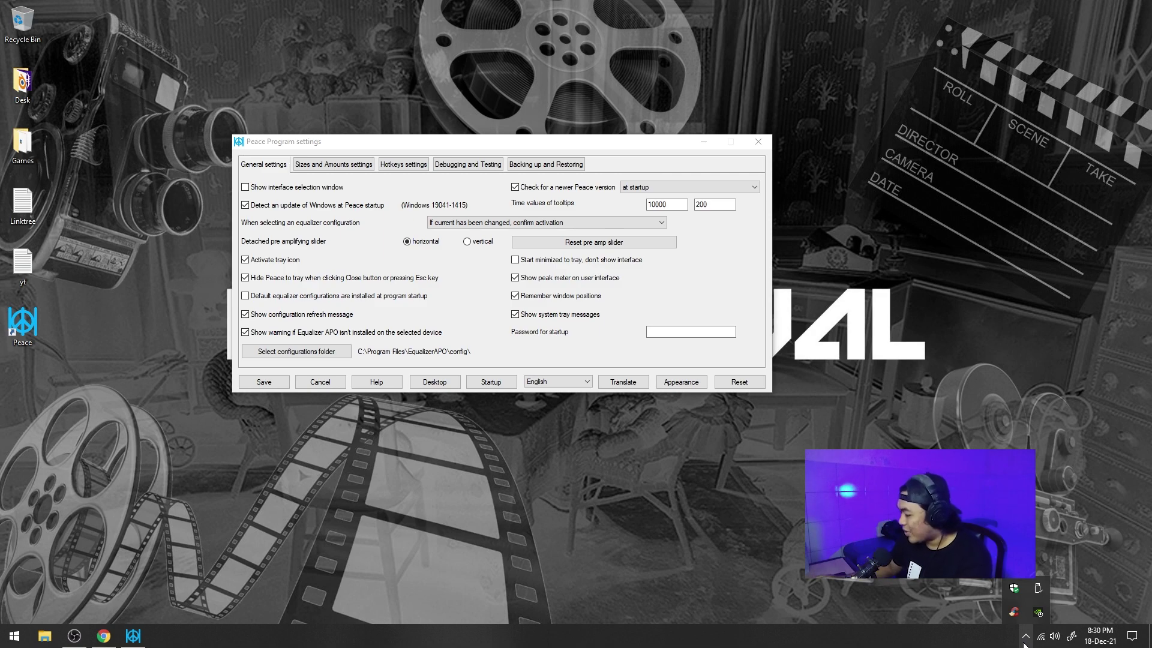
{"action": "left_click", "coordinate": [617, 144]}
{"action": "key", "text": "Escape"}
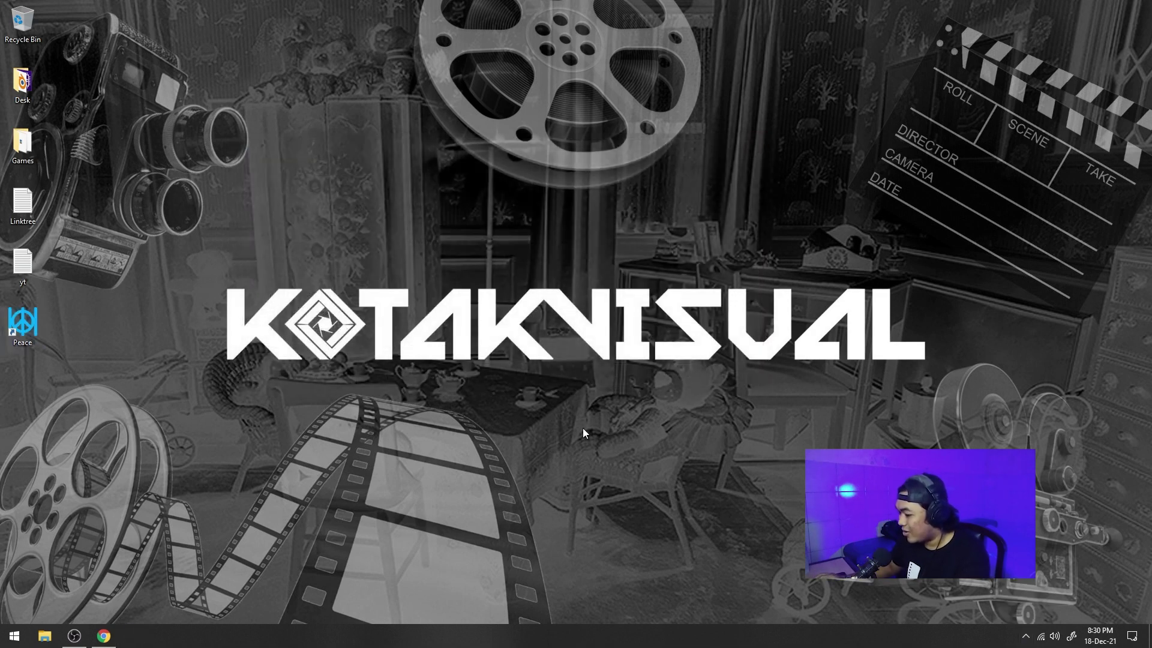
Hide the equalizer window to the system tray and show the hidden tray icons
{"action": "left_click", "coordinate": [718, 43]}
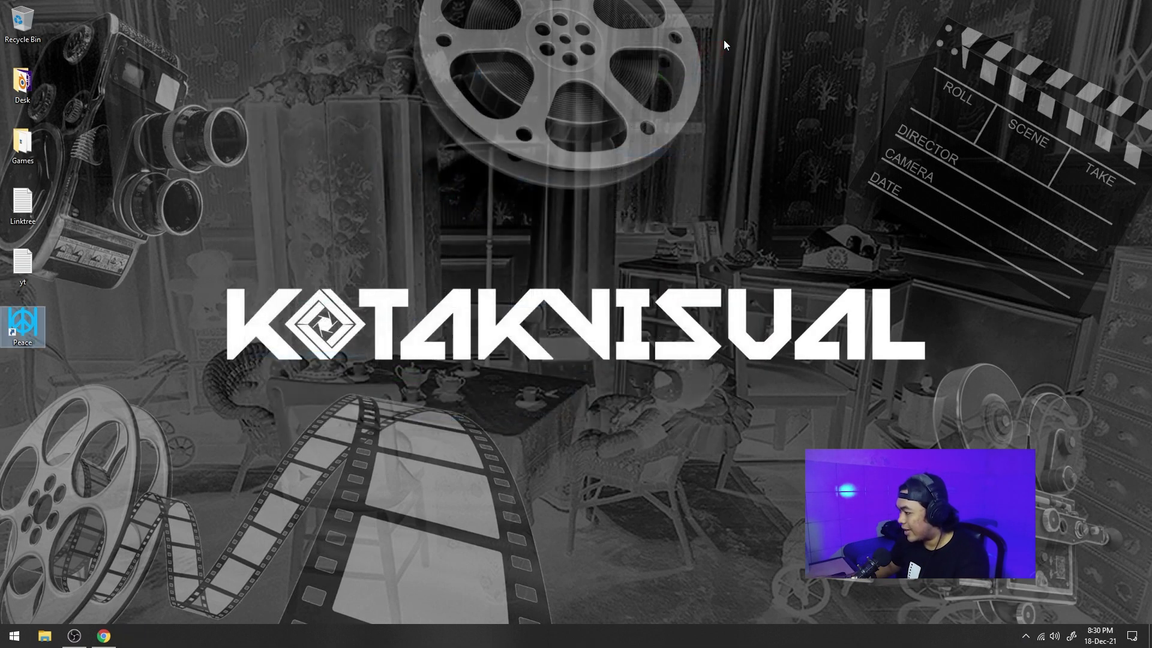
{"action": "left_click", "coordinate": [1024, 638]}
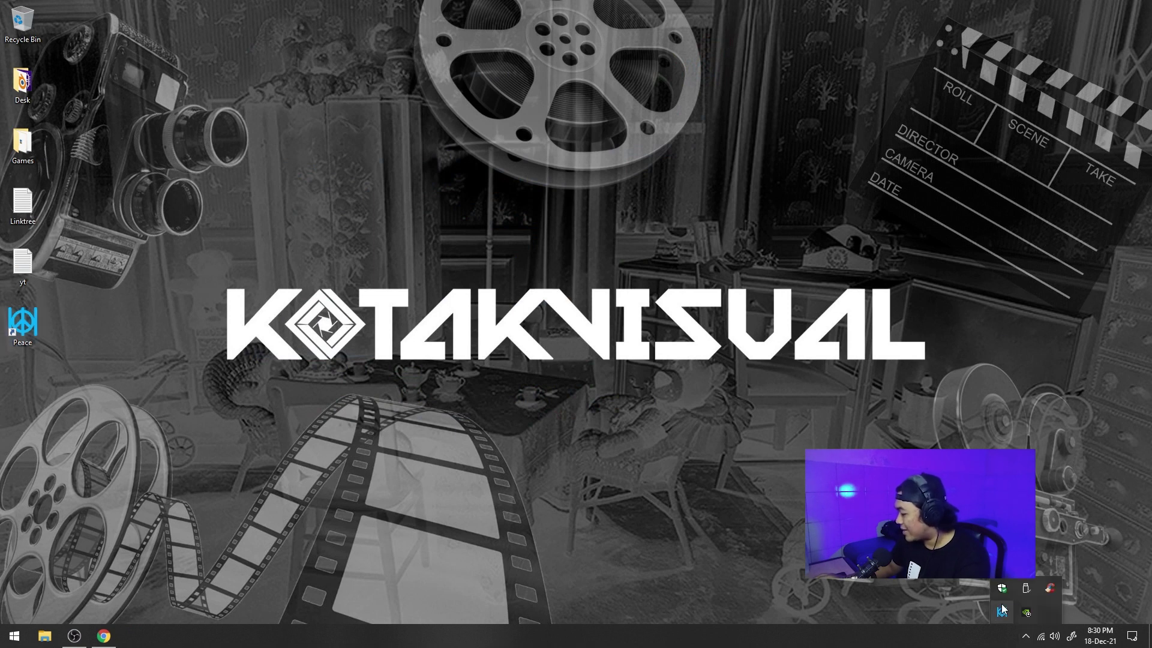